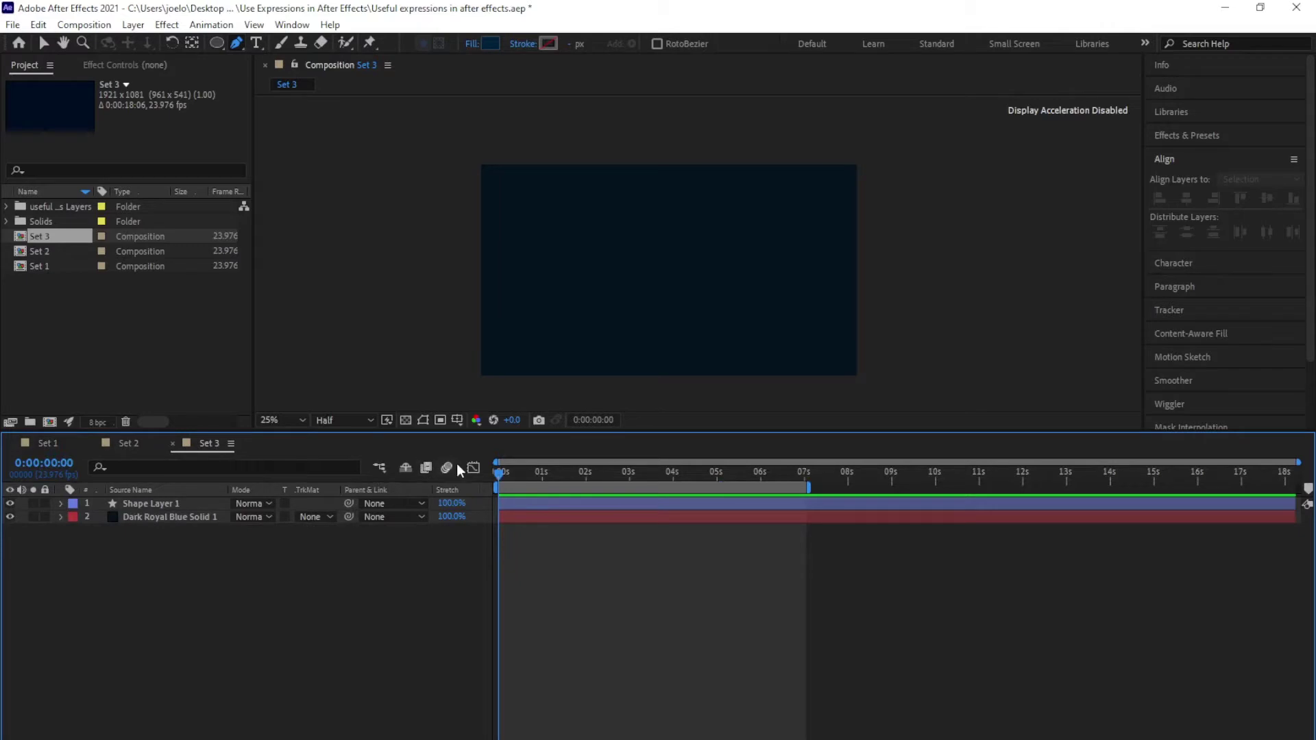
pyautogui.press('space')
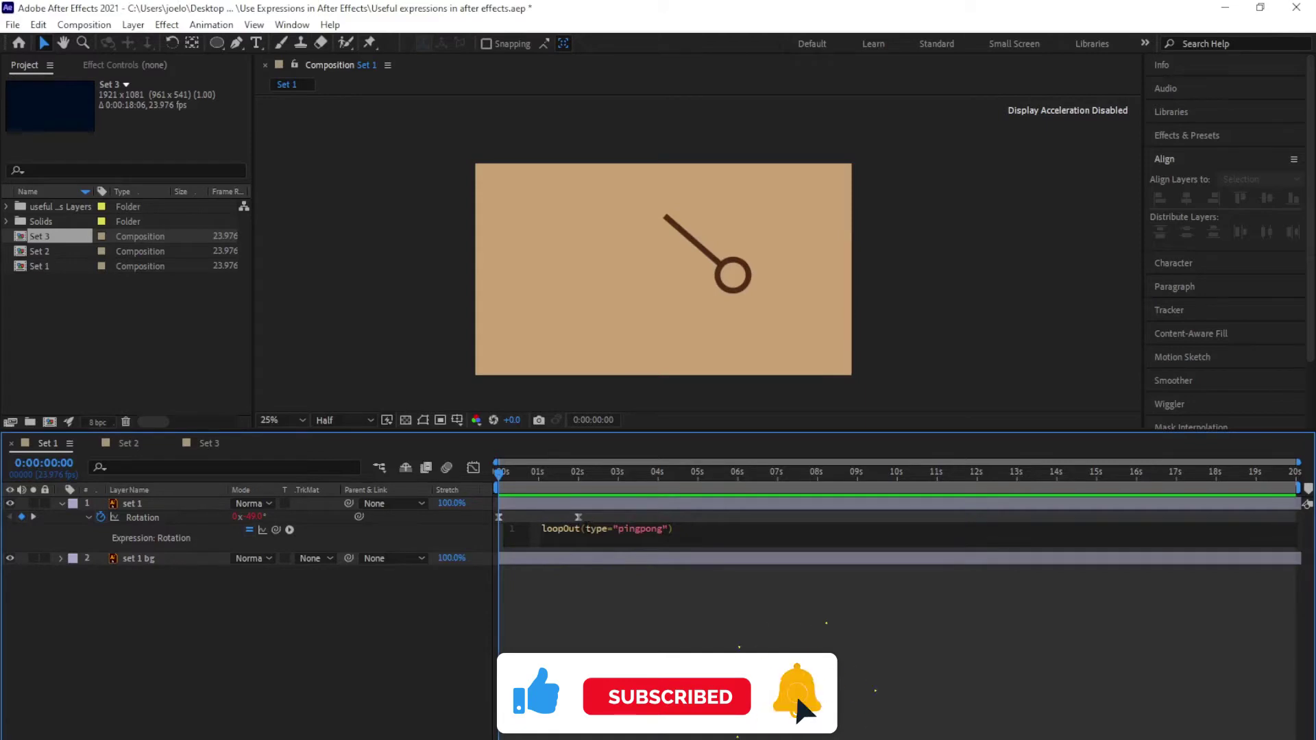
# Step: Change the loopOut type in the set 1 layer's Rotation expression to "offset"
pyautogui.click(617, 528)
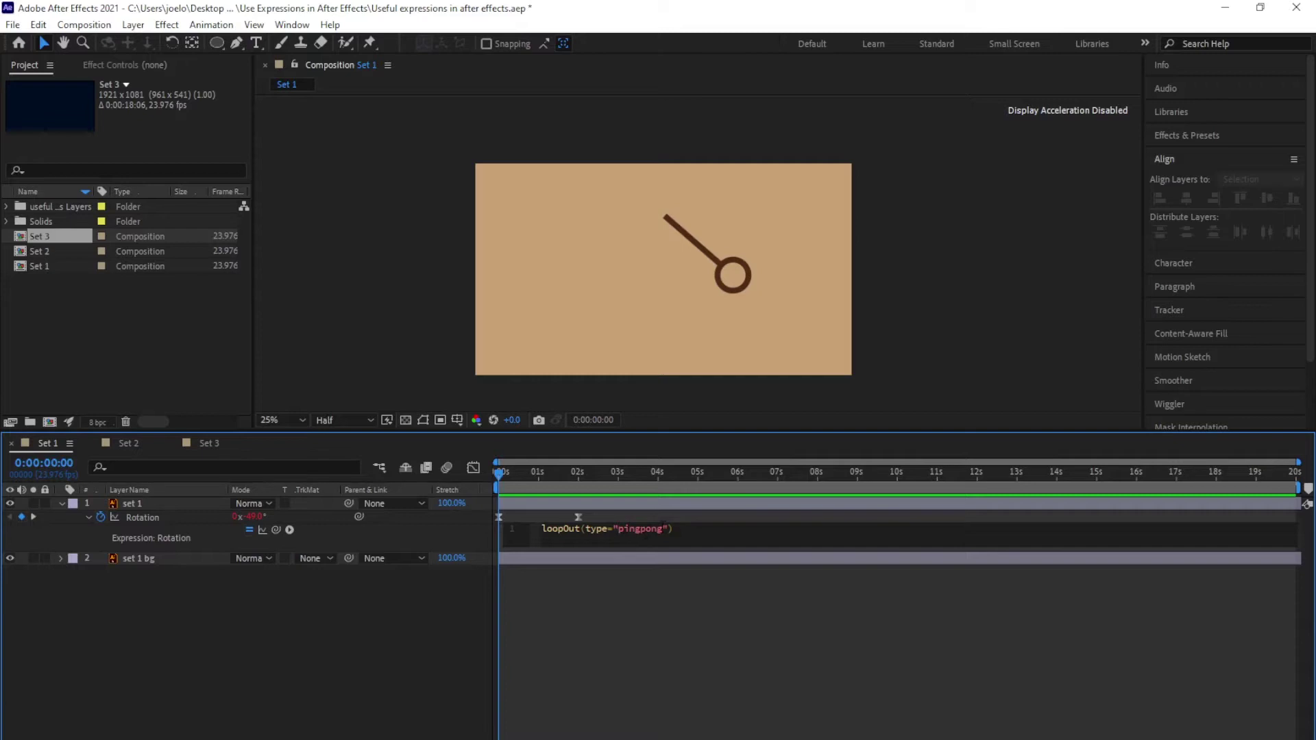
pyautogui.moveTo(669, 529); pyautogui.dragTo(619, 532)
pyautogui.write('cycle ')
pyautogui.write('offset')
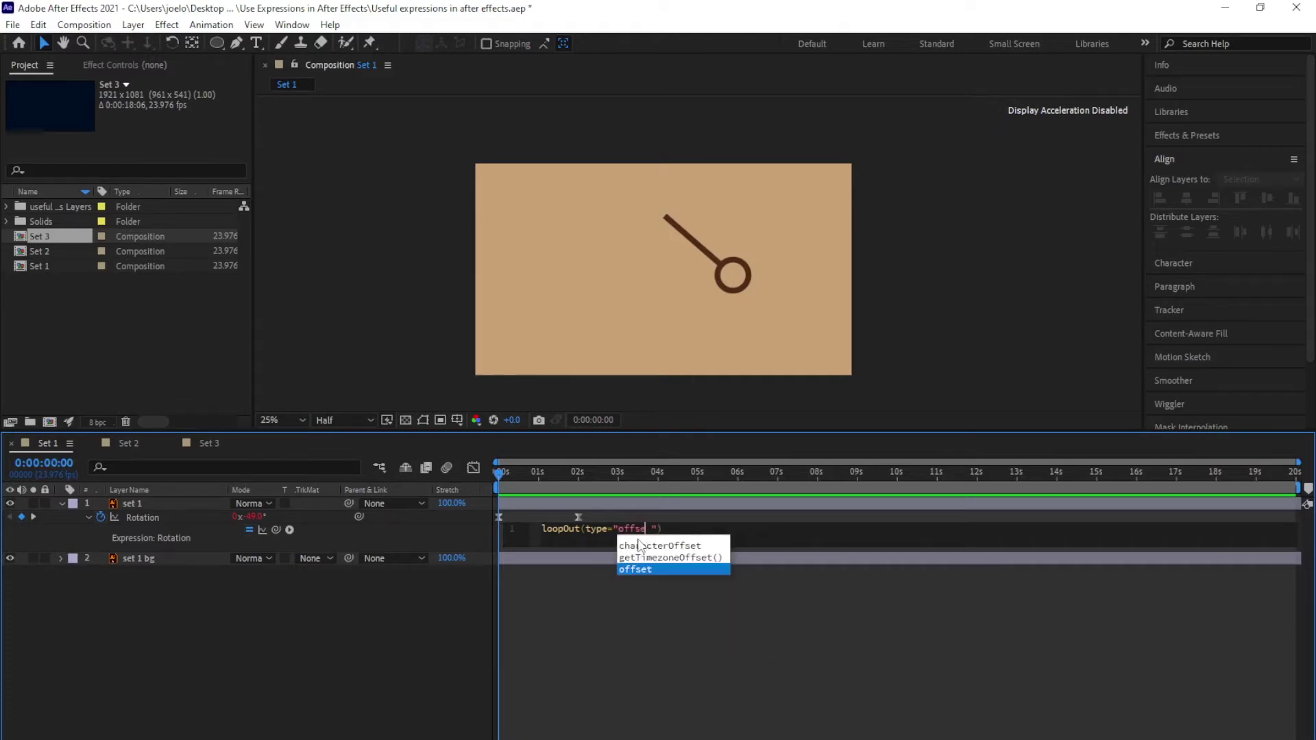
pyautogui.click(573, 545)
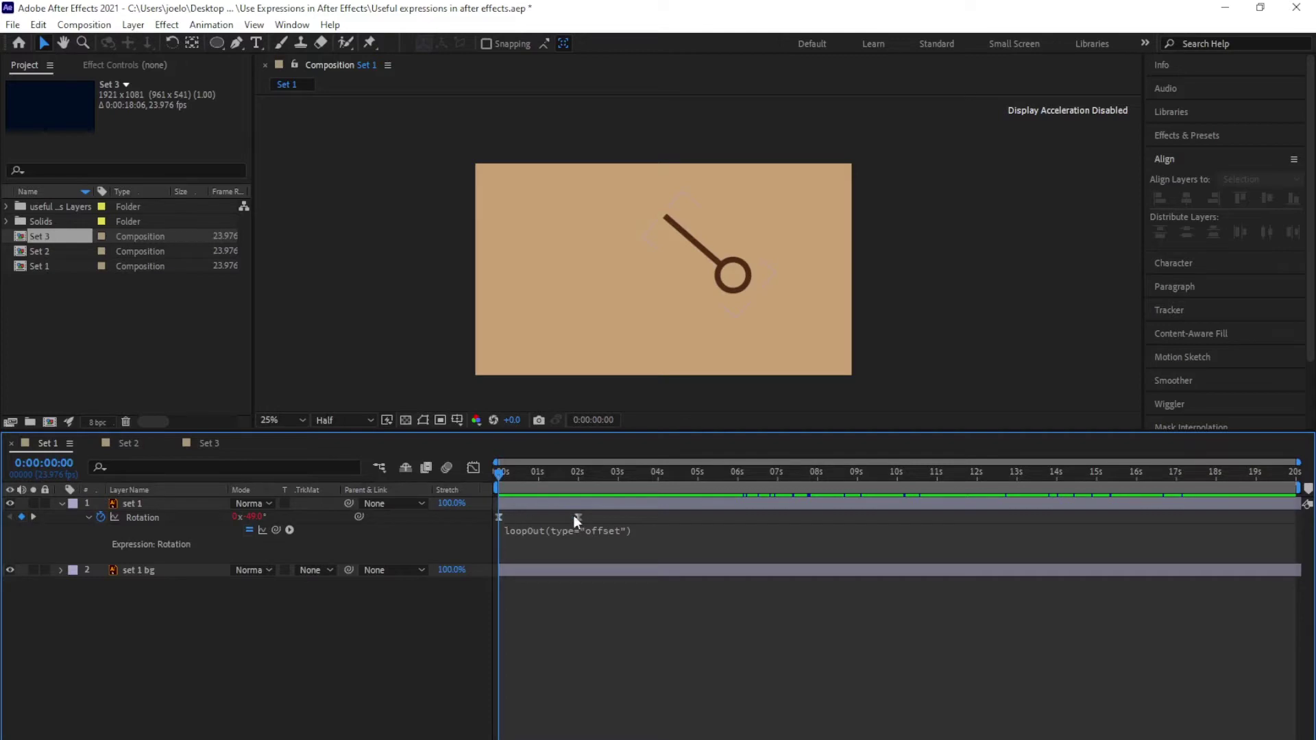
# Step: Scrub from the start through the second rotation keyframe at 2 seconds to about 0:00:08:18 to check the offset loop
pyautogui.moveTo(575, 525)
pyautogui.moveTo(500, 486); pyautogui.dragTo(574, 479)
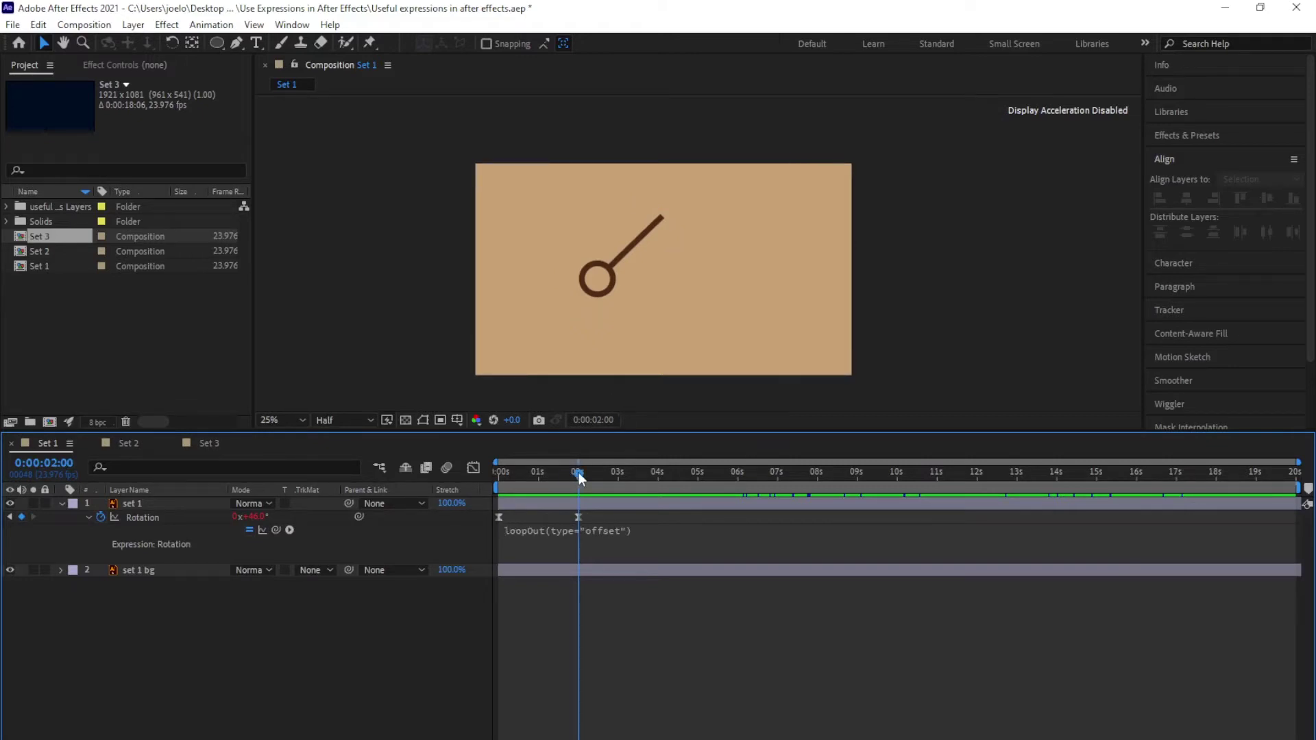
pyautogui.moveTo(580, 473); pyautogui.dragTo(850, 475)
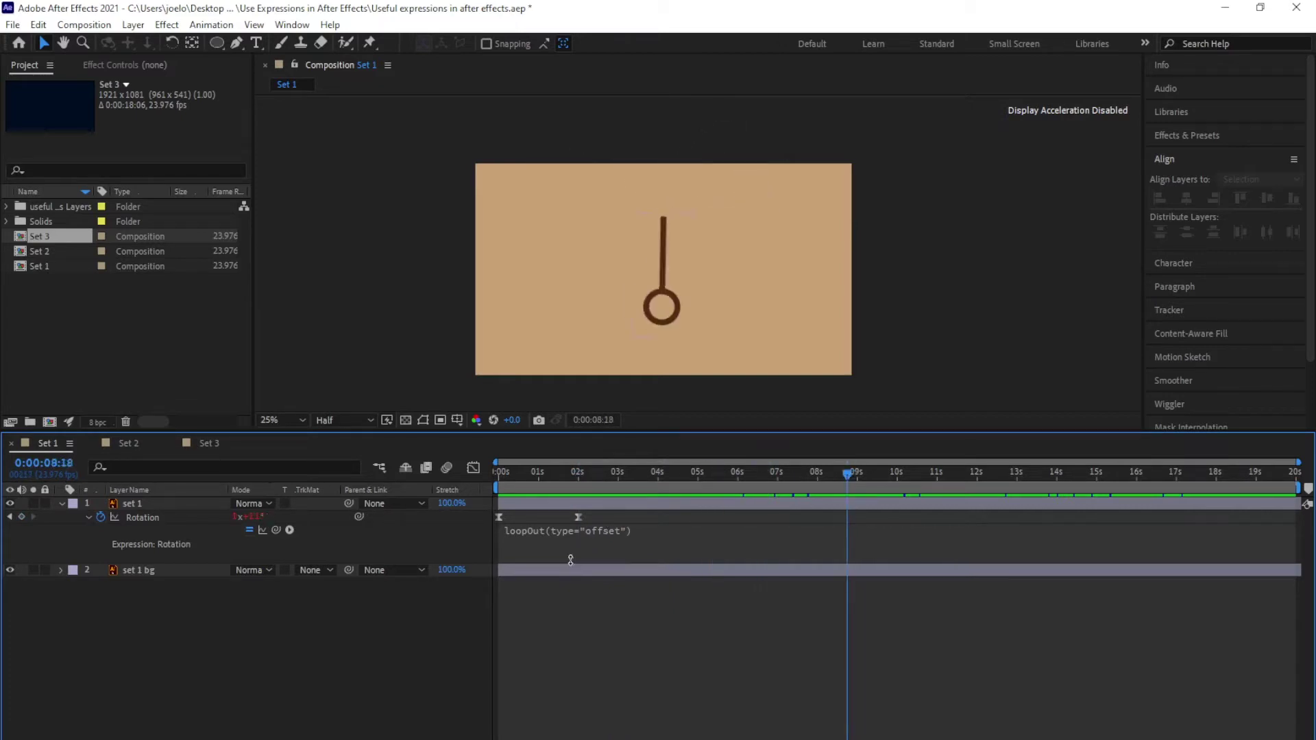
# Step: Change the loopOut type in the set 1 layer's Rotation expression to "cycle" and return to the composition's start
pyautogui.click(634, 528)
pyautogui.doubleClick(634, 527)
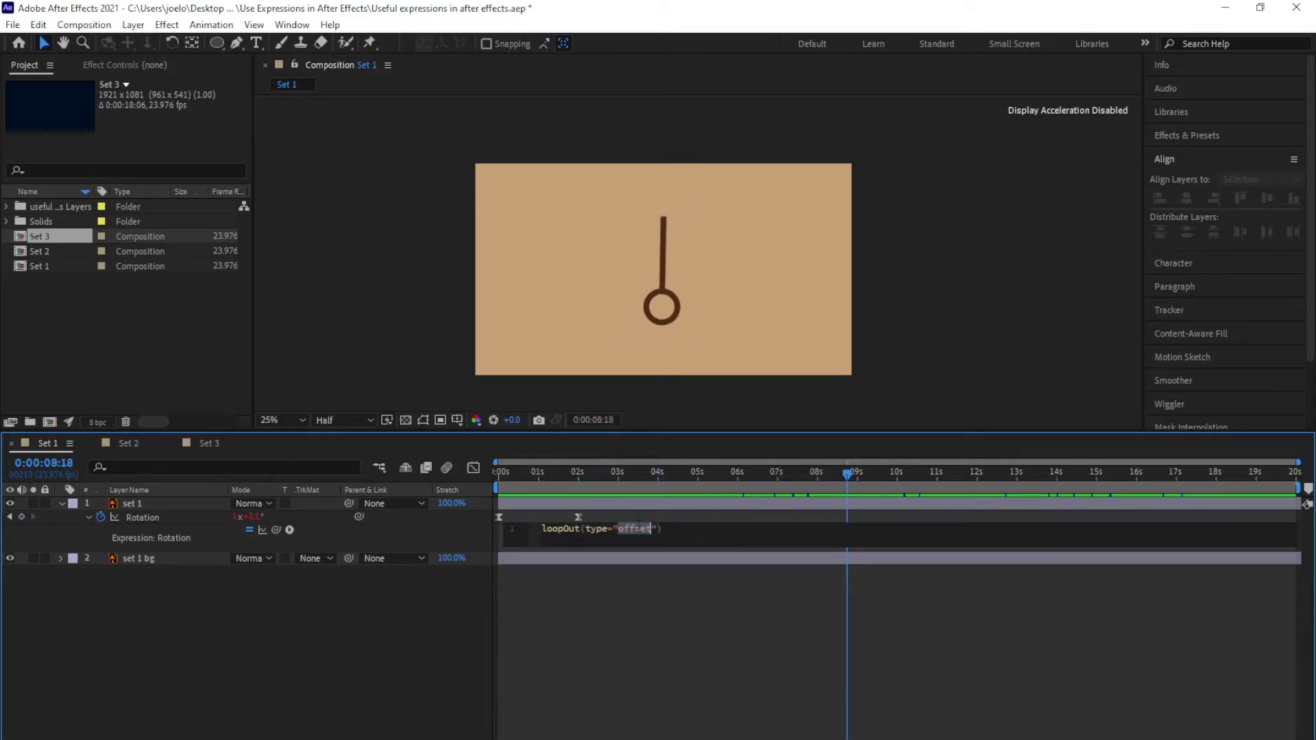
pyautogui.write('cycle')
pyautogui.moveTo(507, 476); pyautogui.dragTo(491, 480)
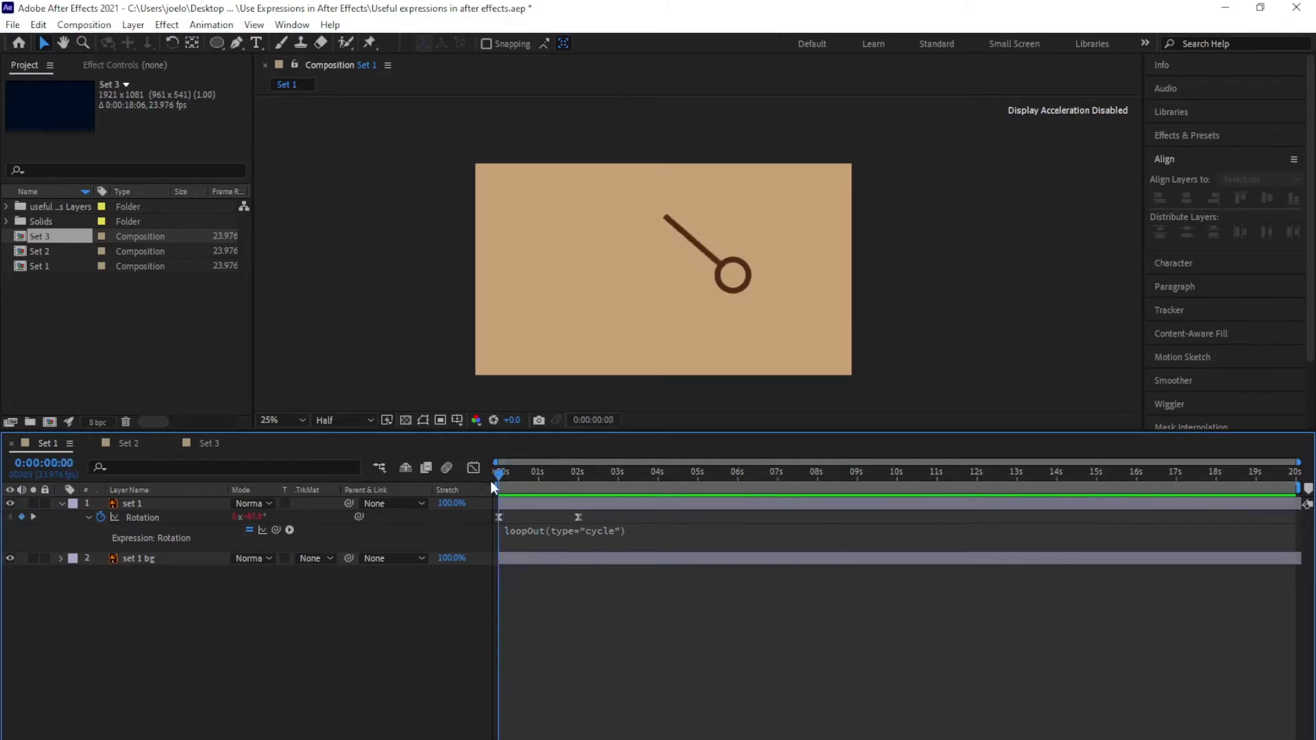
# Step: Check the two rotation keyframes at 0 and 2 seconds and preview the cycle loop
pyautogui.click(499, 516)
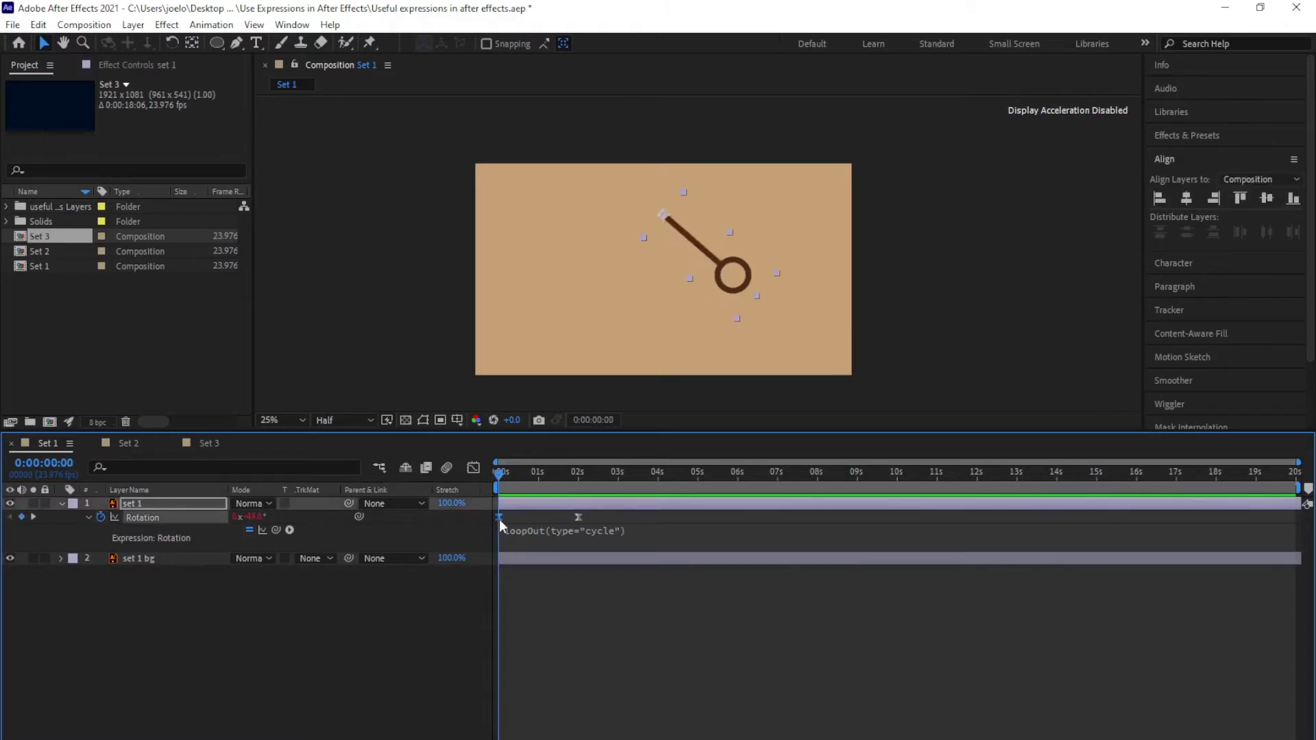
pyautogui.click(577, 517)
pyautogui.click(577, 481)
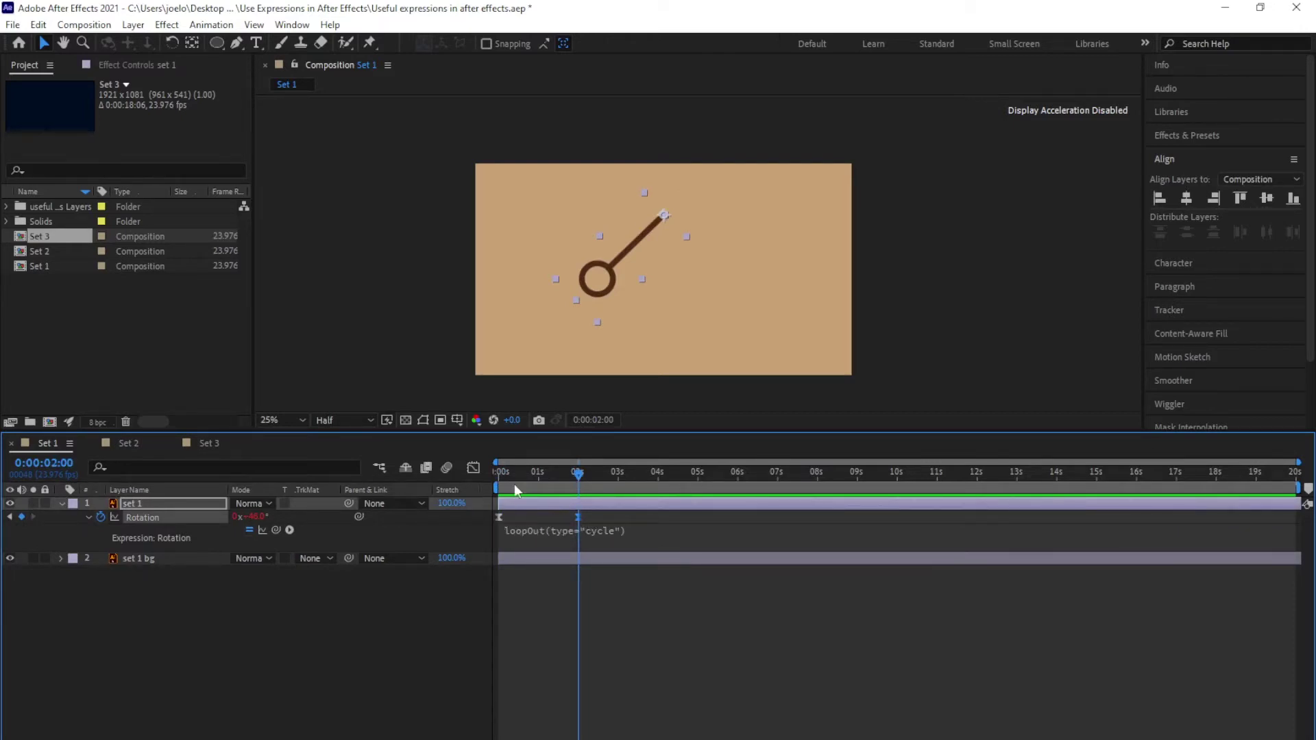
pyautogui.press('space')
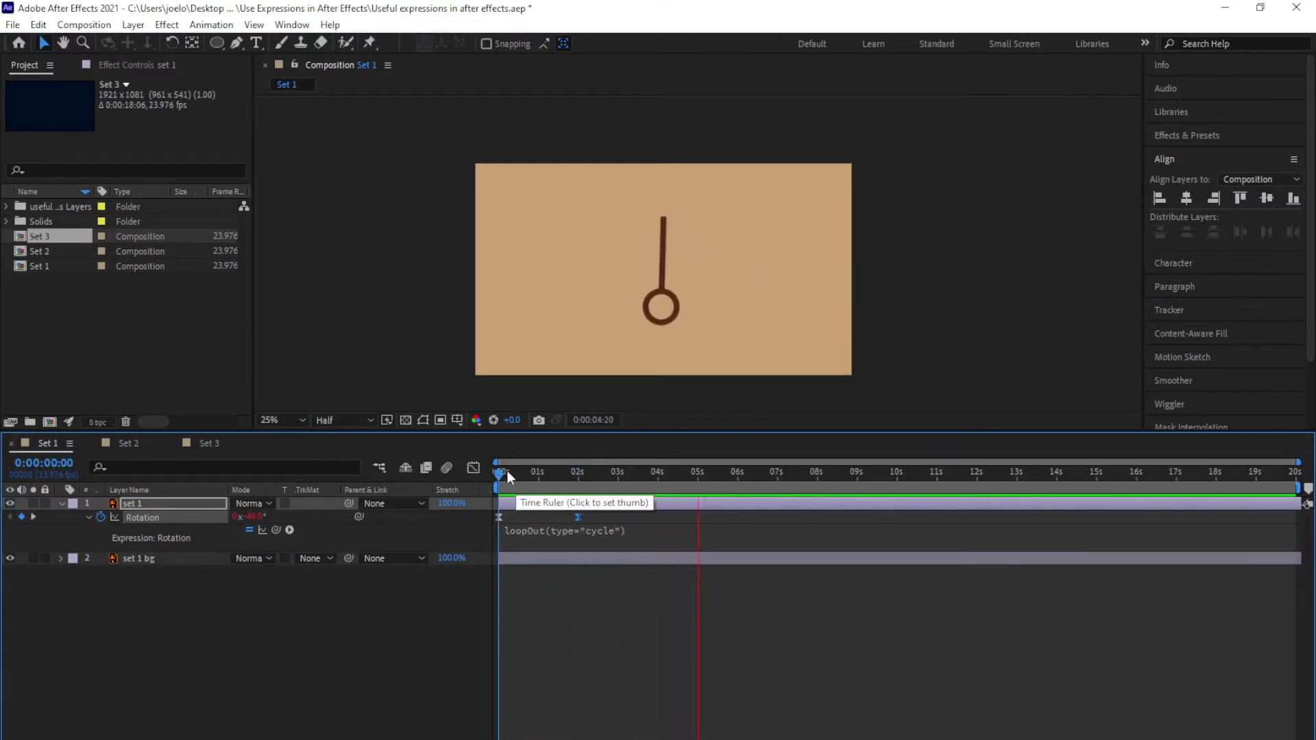
pyautogui.press('space')
# Step: Set the loopOut type in the set 1 layer's Rotation expression to "pingpong"
pyautogui.click(607, 533)
pyautogui.doubleClick(625, 528)
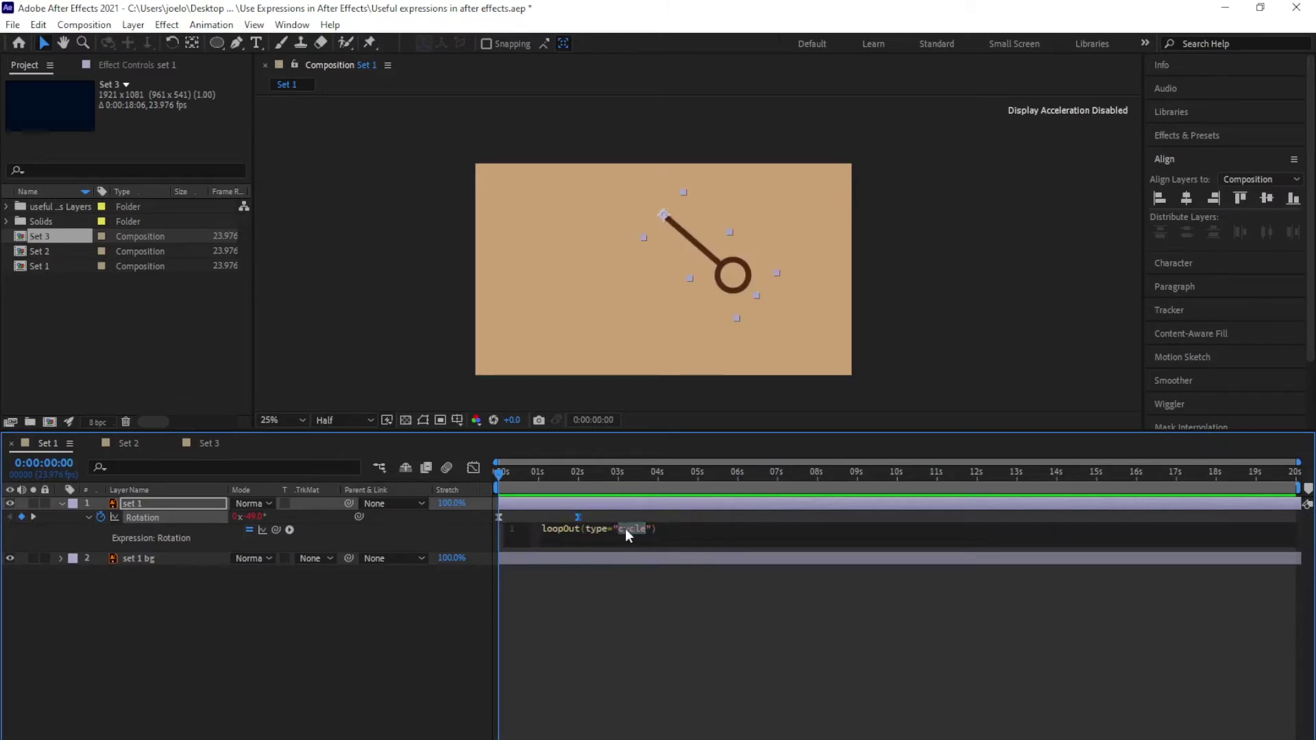
pyautogui.write('pingpong')
pyautogui.click(500, 476)
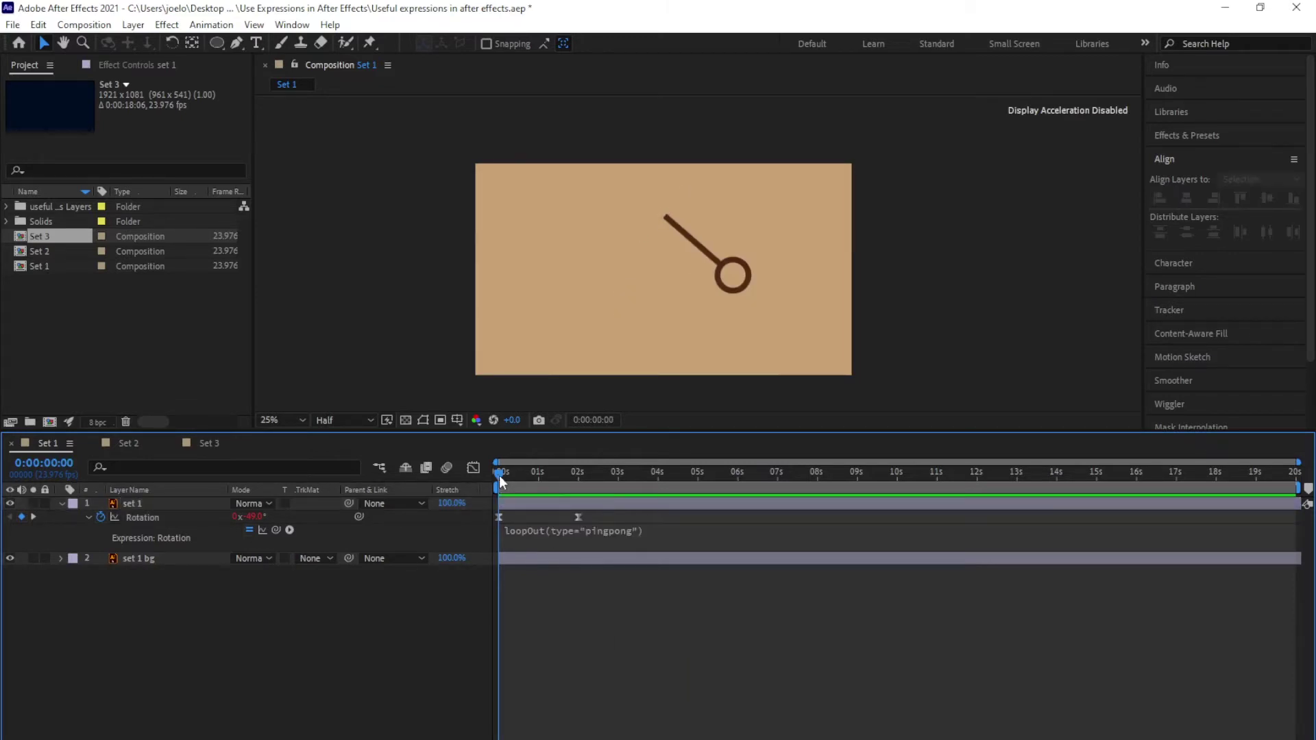
# Step: Check the set 1 layer's rotation keyframes and preview the pingpong loop from the start
pyautogui.click(500, 516)
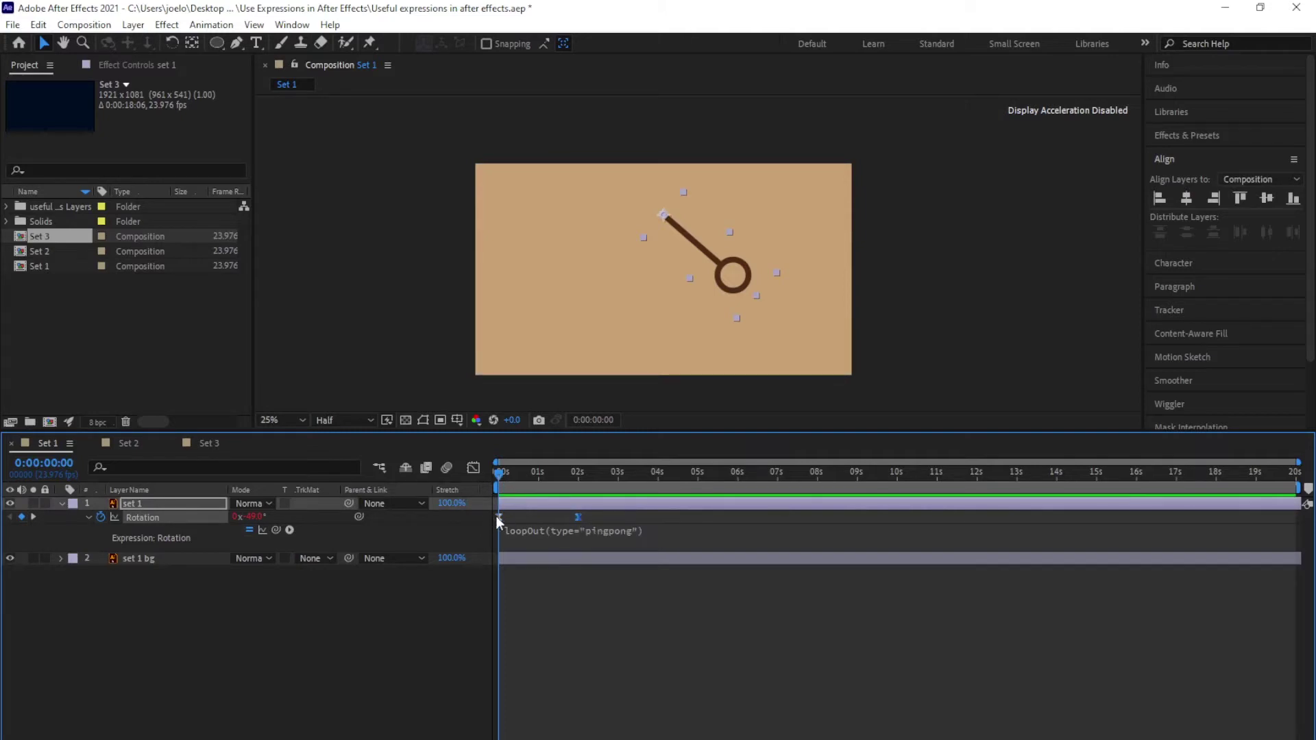
pyautogui.click(563, 605)
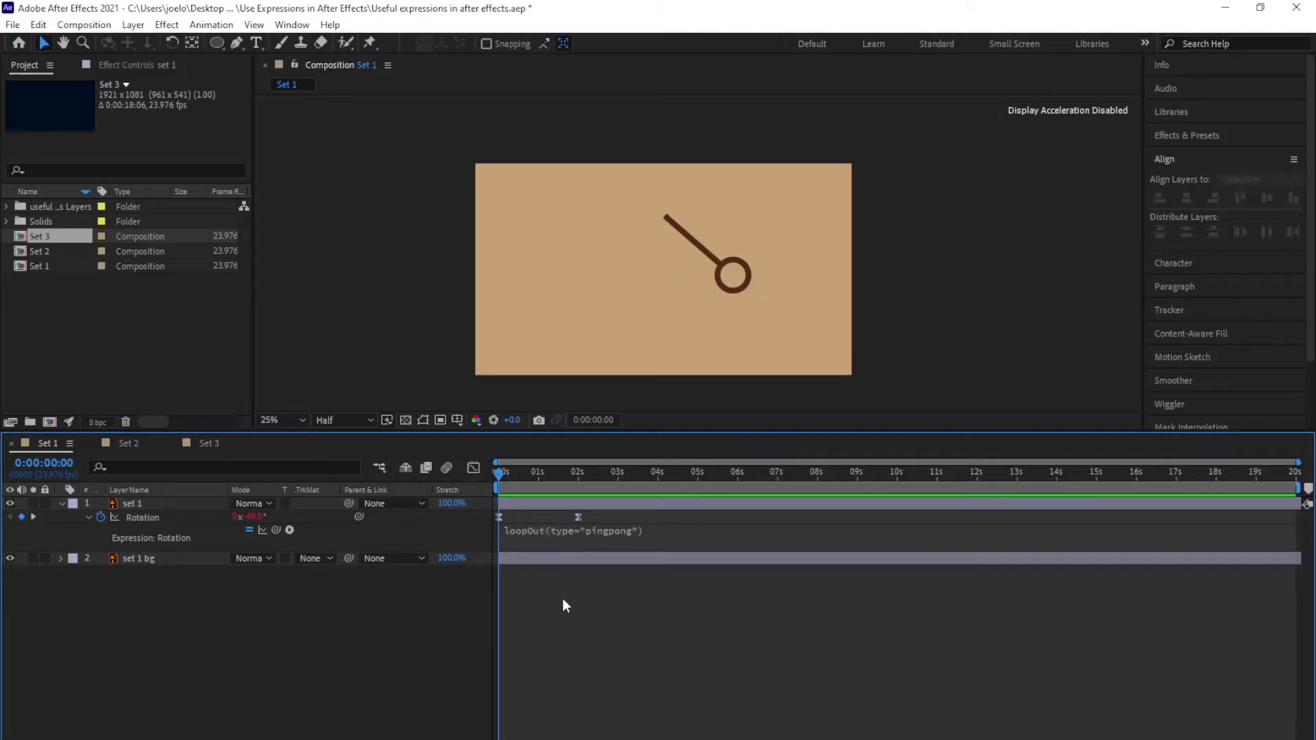
pyautogui.press('space')
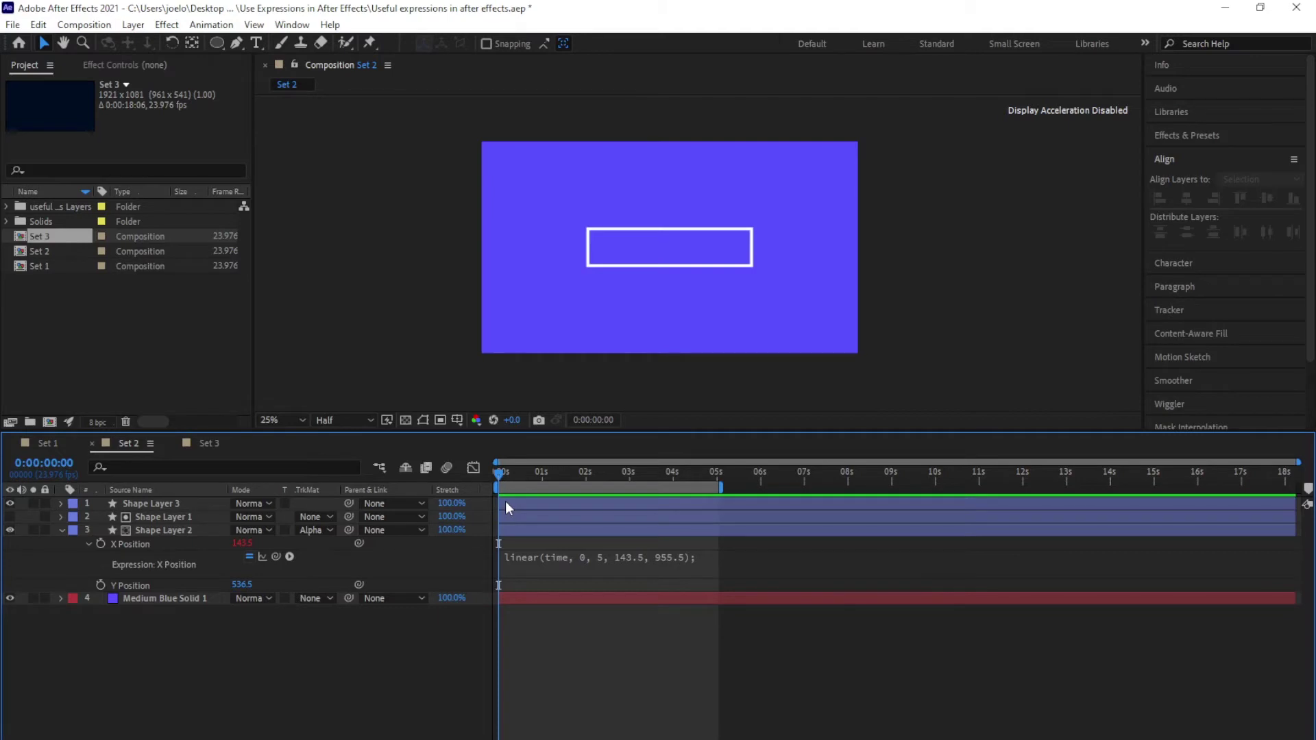
# Step: Examine each argument of the linear expression on Shape Layer 2's X Position in Set 2: time, time range and position range
pyautogui.doubleClick(590, 554)
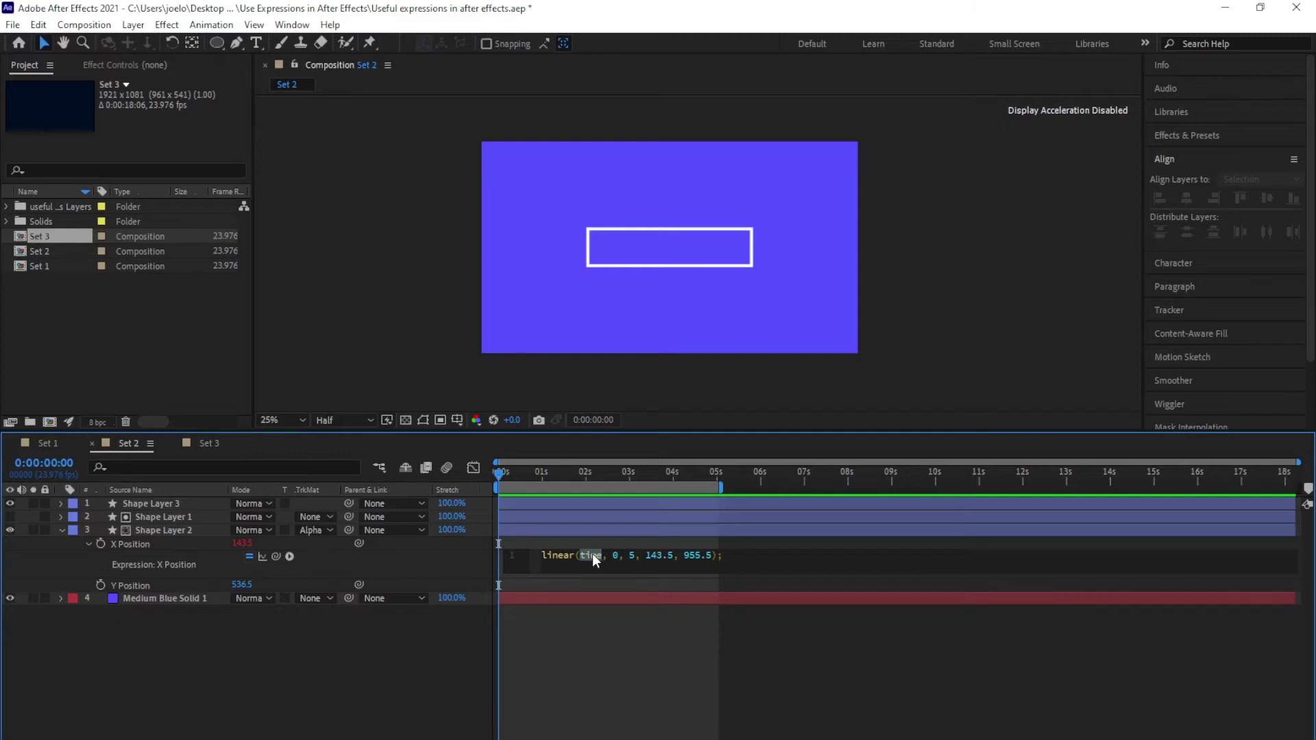
pyautogui.doubleClick(615, 555)
pyautogui.click(627, 555)
pyautogui.doubleClick(631, 556)
pyautogui.doubleClick(659, 556)
pyautogui.doubleClick(706, 555)
pyautogui.click(672, 644)
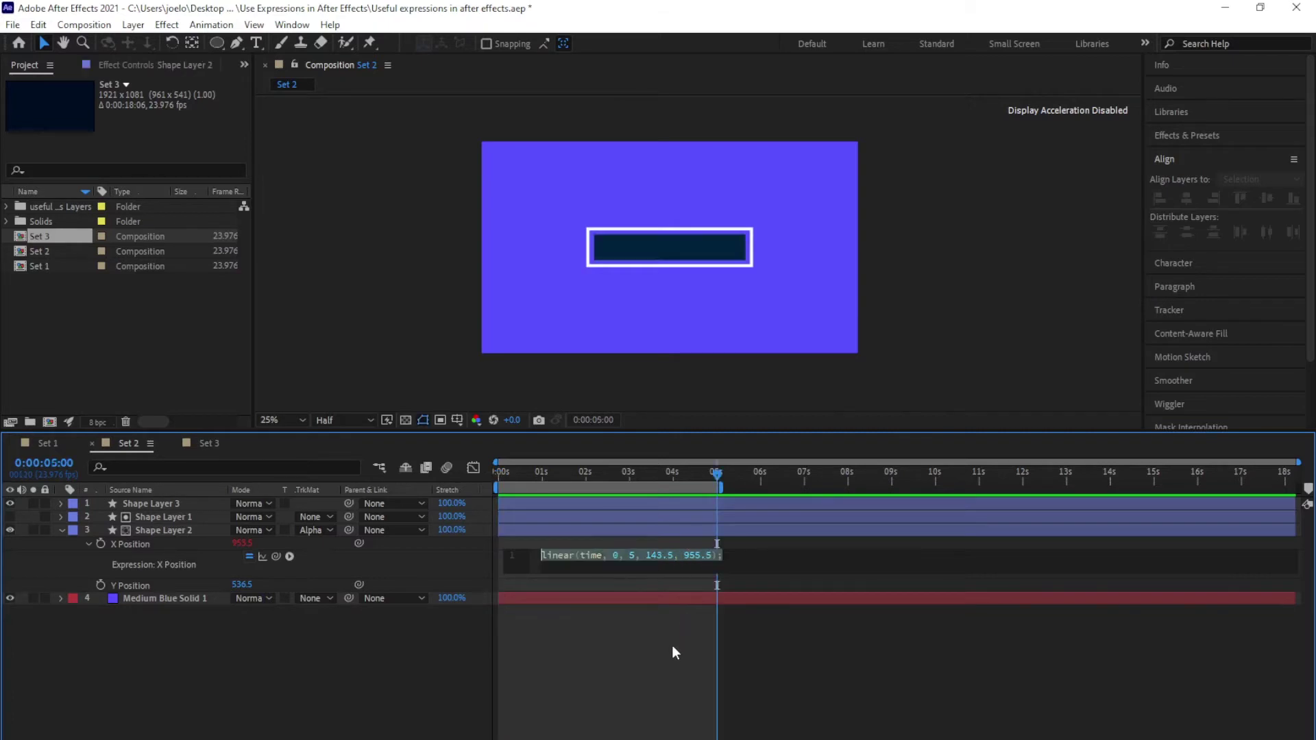
# Step: Remove the expression from Shape Layer 2's X Position, and turn Separate Dimensions off and back on for its position
pyautogui.keyDown('alt'); pyautogui.click(101, 545); pyautogui.keyUp('alt')
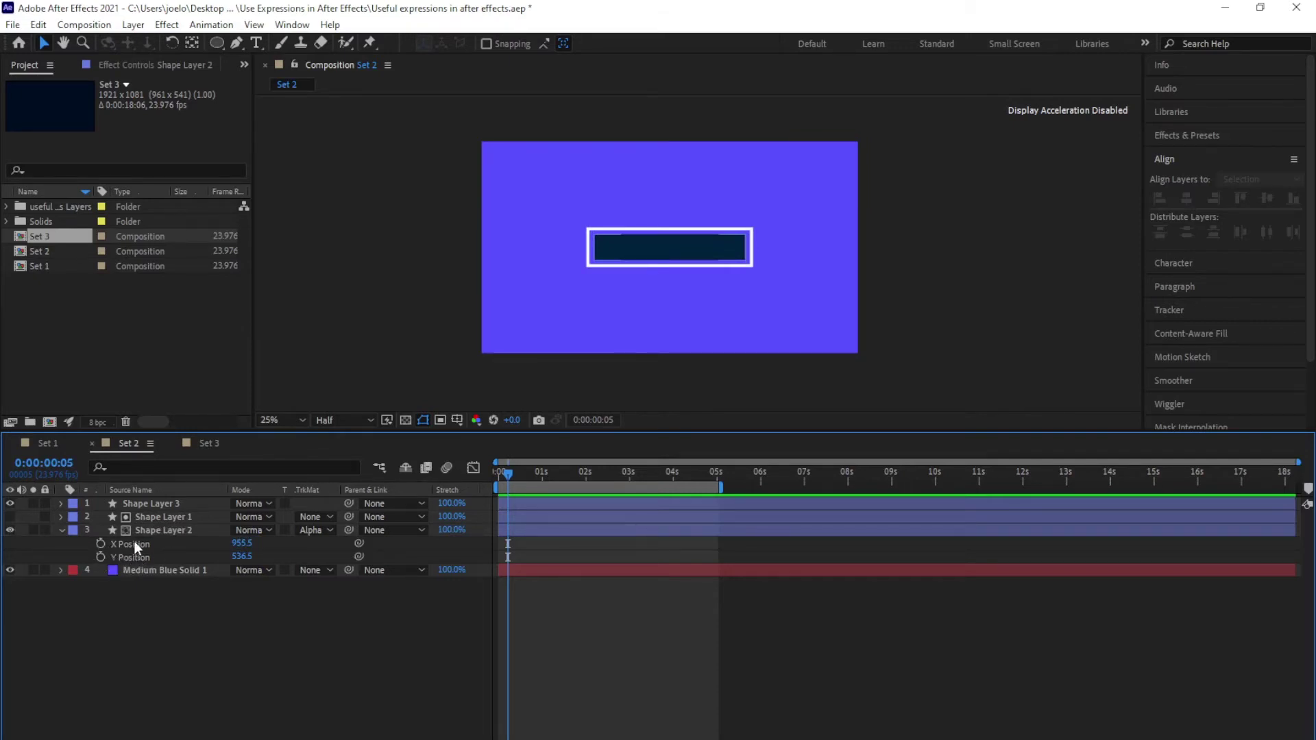
pyautogui.rightClick(129, 544)
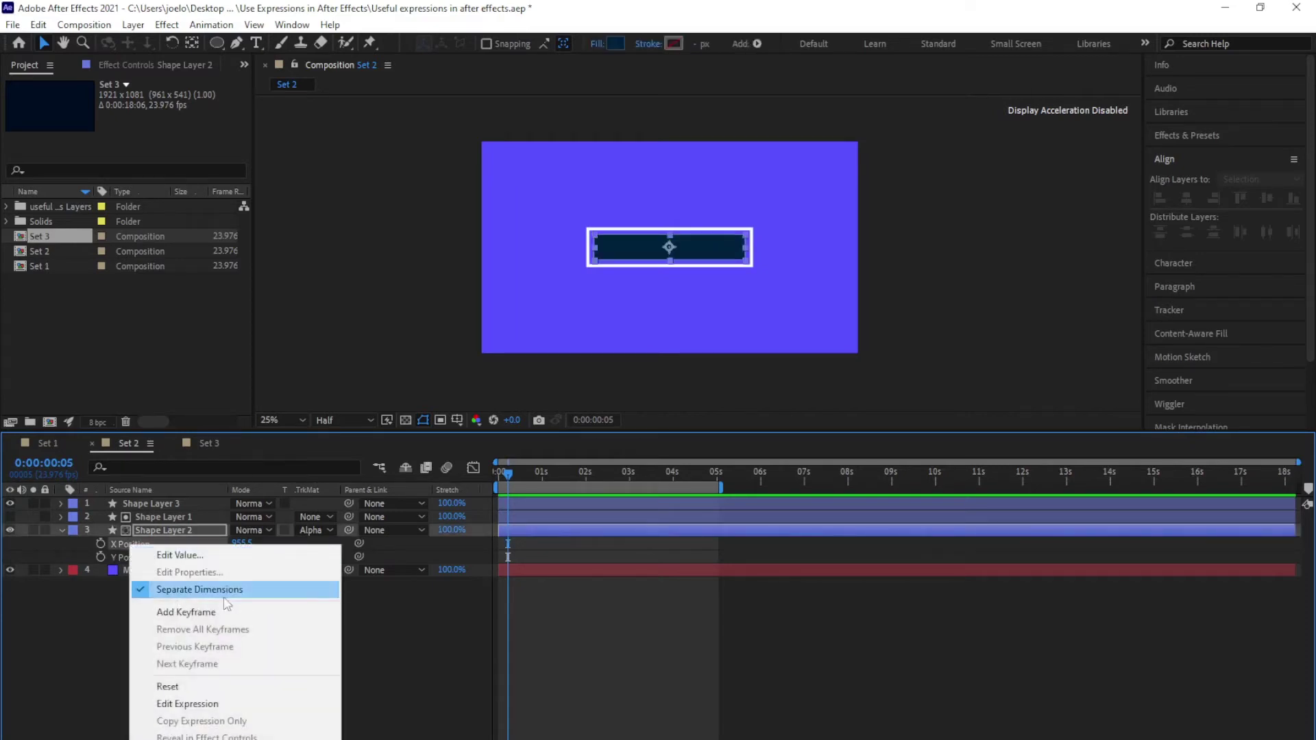
pyautogui.click(181, 591)
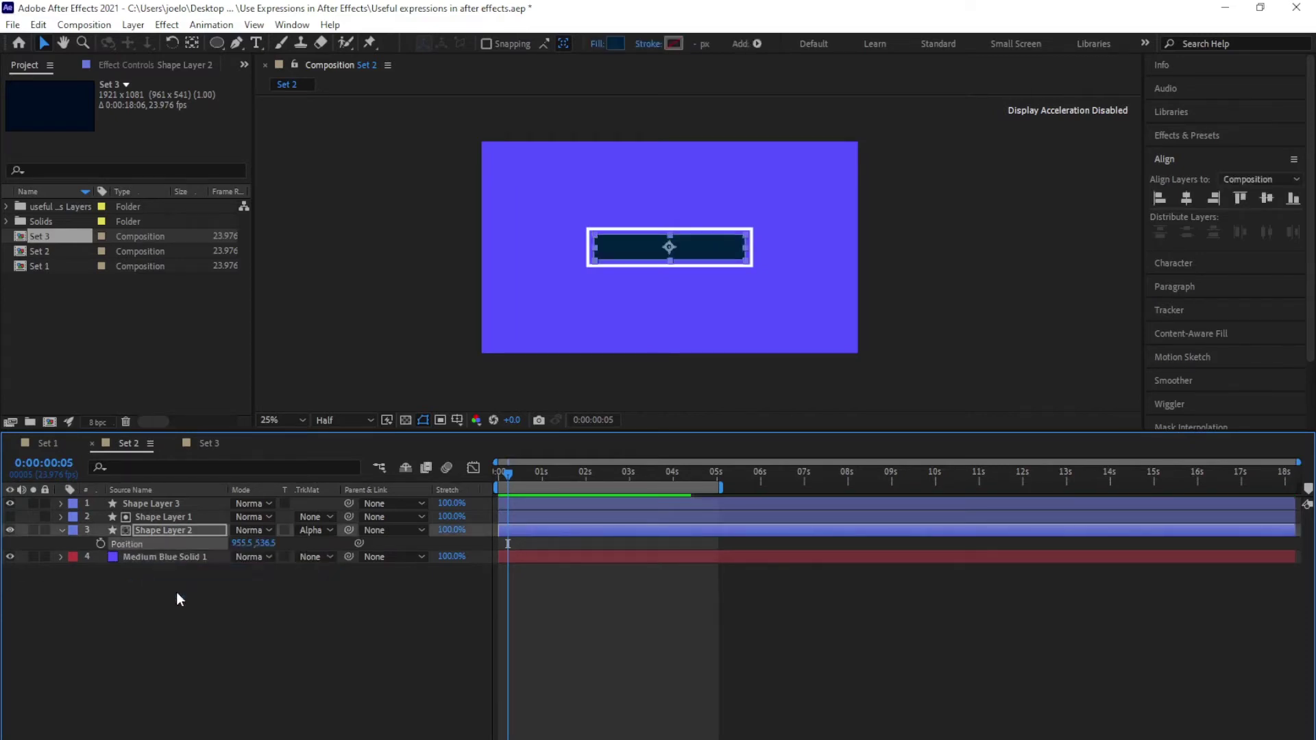
pyautogui.rightClick(124, 546)
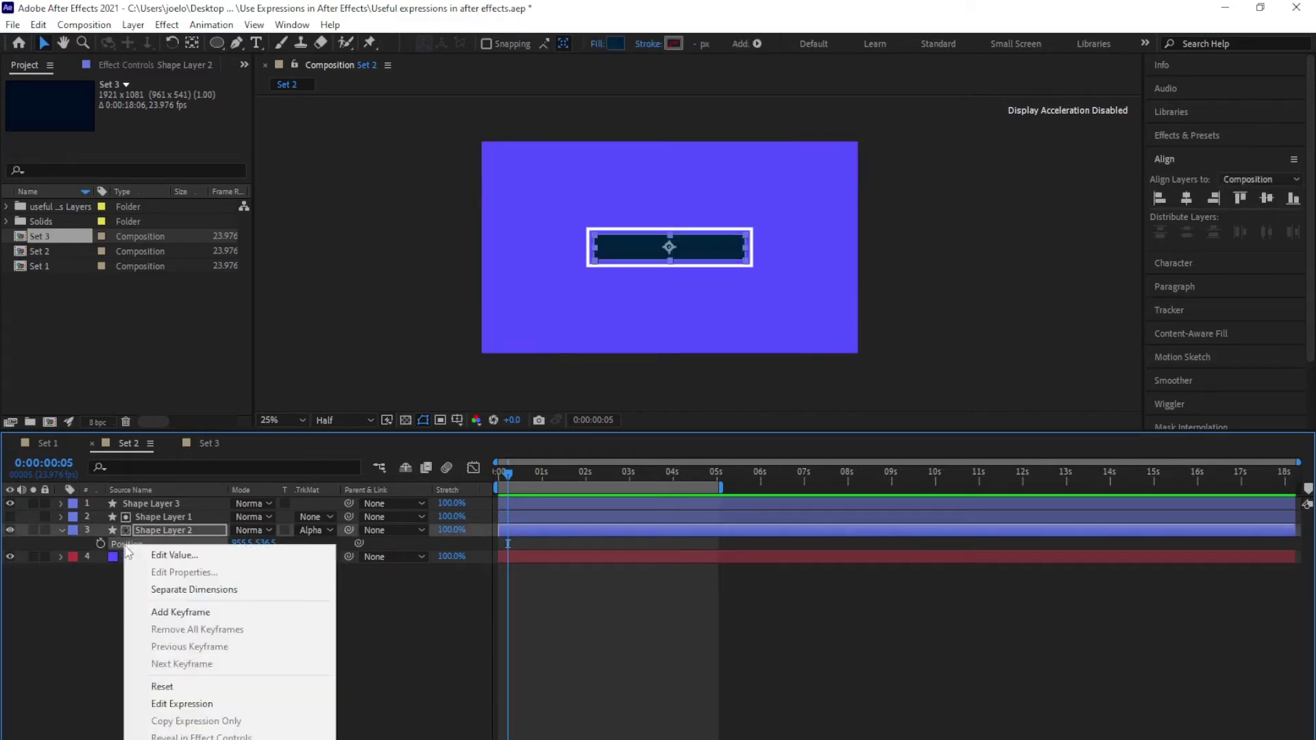
pyautogui.click(172, 591)
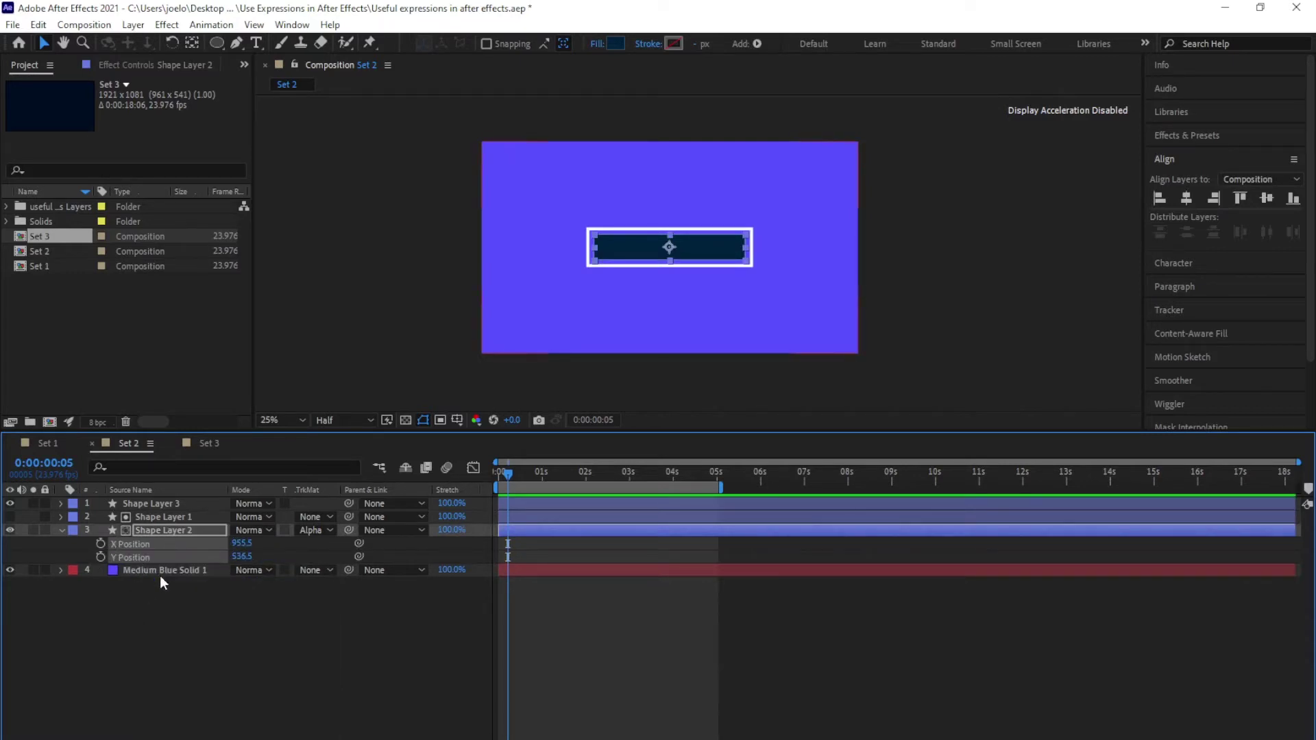
pyautogui.click(511, 635)
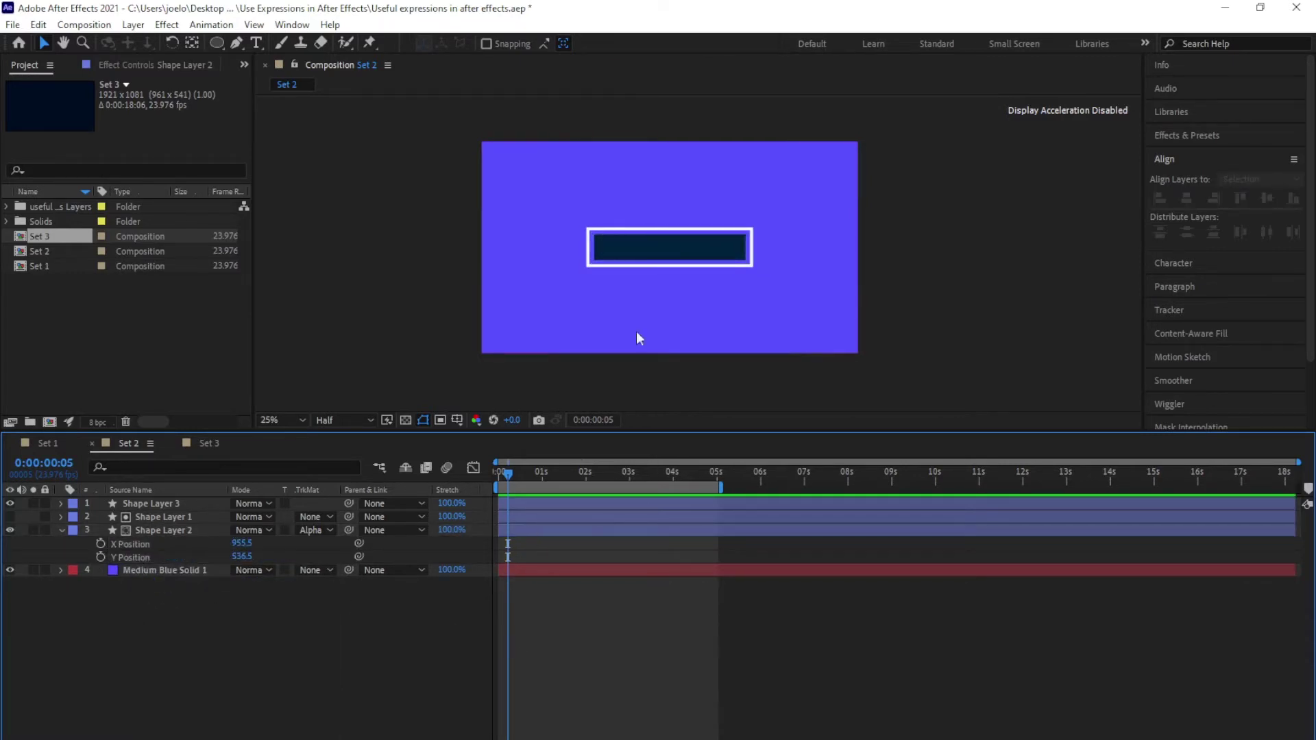
# Step: Move Shape Layer 2 left out of the white outline to an X Position of about 51.5, and briefly show Shape Layer 1
pyautogui.click(565, 529)
pyautogui.moveTo(688, 254); pyautogui.dragTo(510, 255)
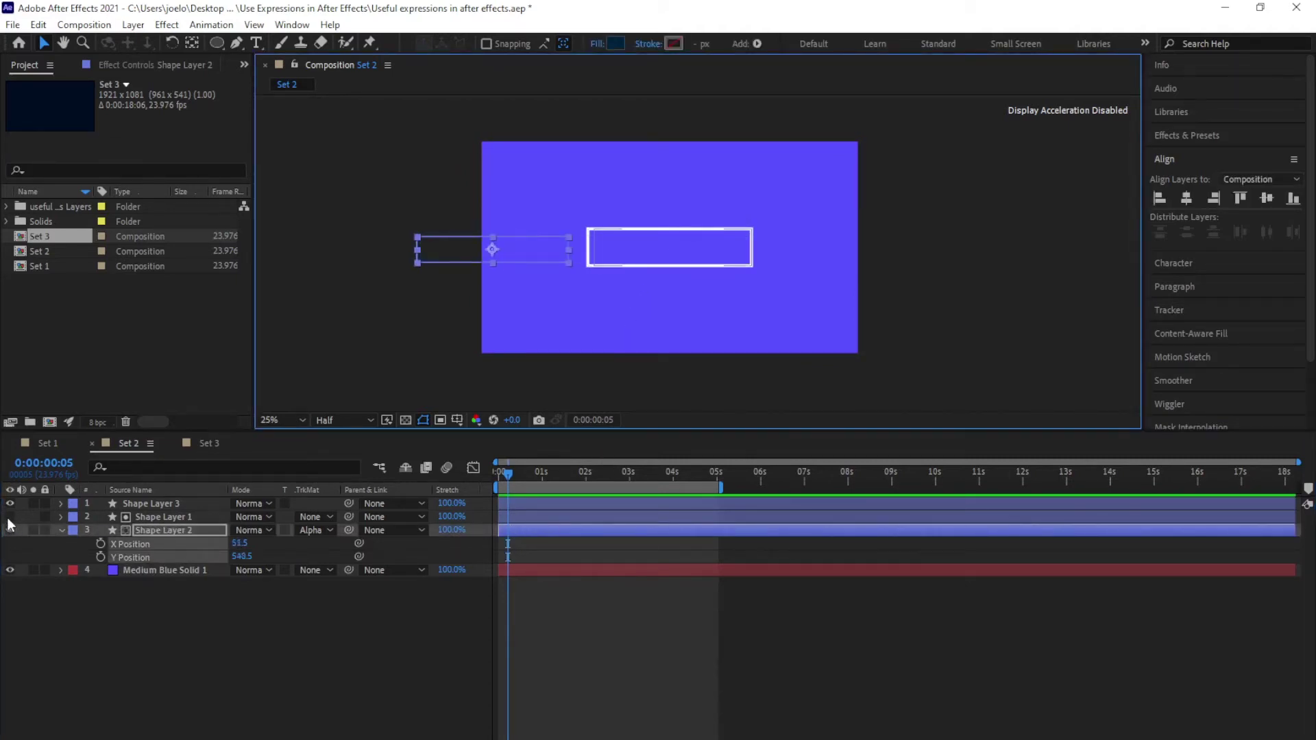
pyautogui.moveTo(10, 517); pyautogui.dragTo(10, 530)
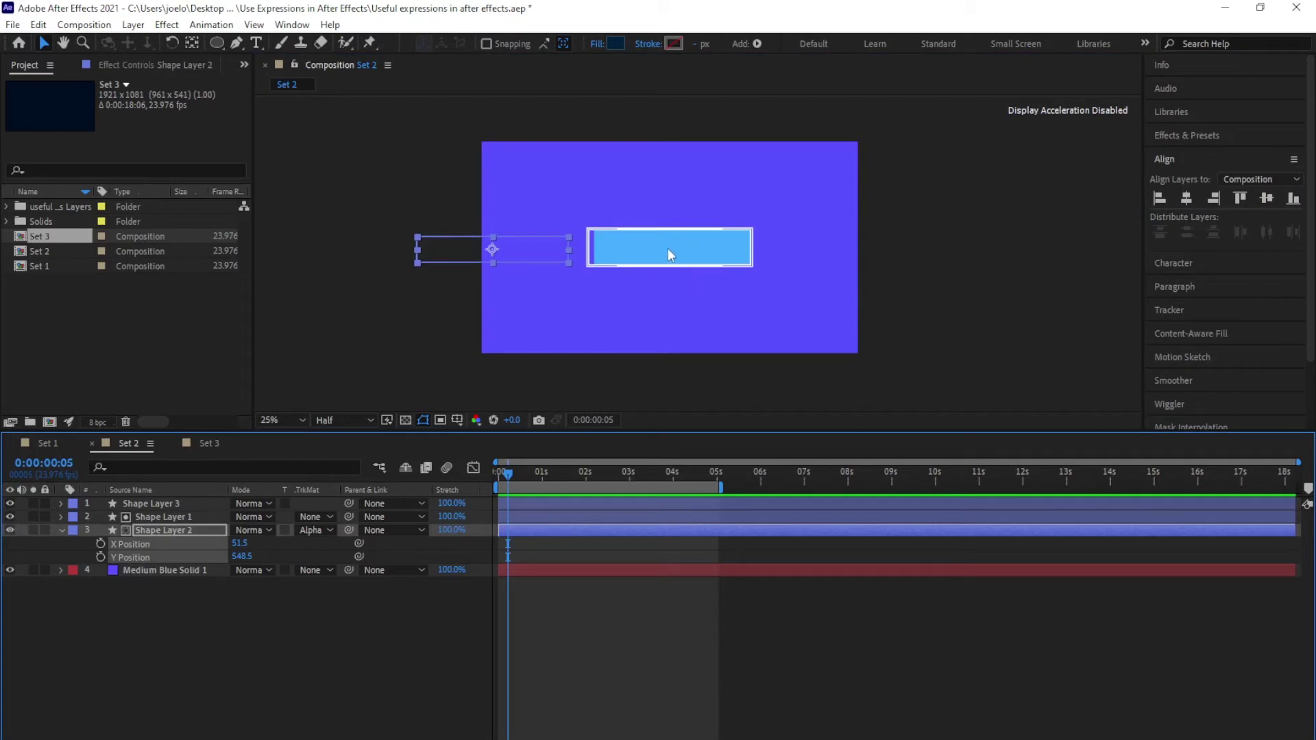
pyautogui.click(10, 518)
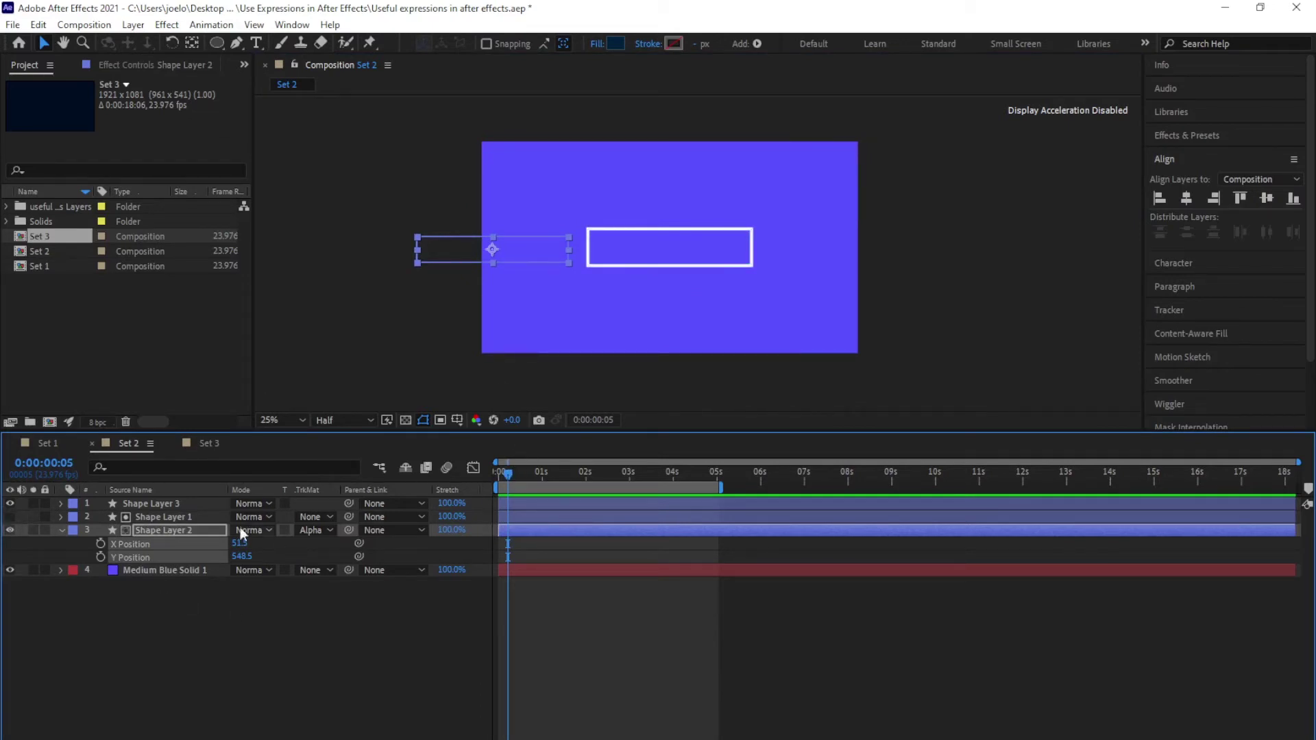
# Step: Set Shape Layer 2's X Position to 955.5
pyautogui.write('955.5')
pyautogui.press('Return')
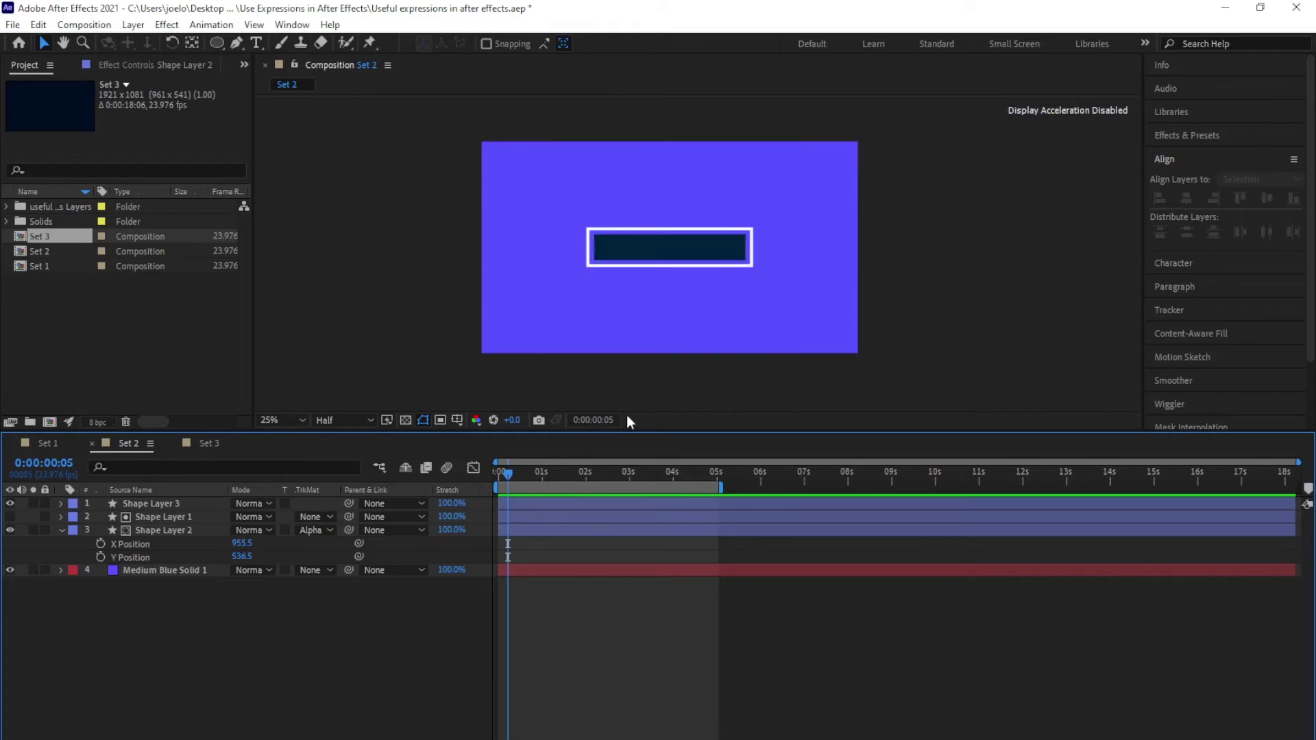
# Step: Move Shape Layer 2 horizontally to just left of the white outline, about X 147.5, and copy its X Position value
pyautogui.click(655, 245)
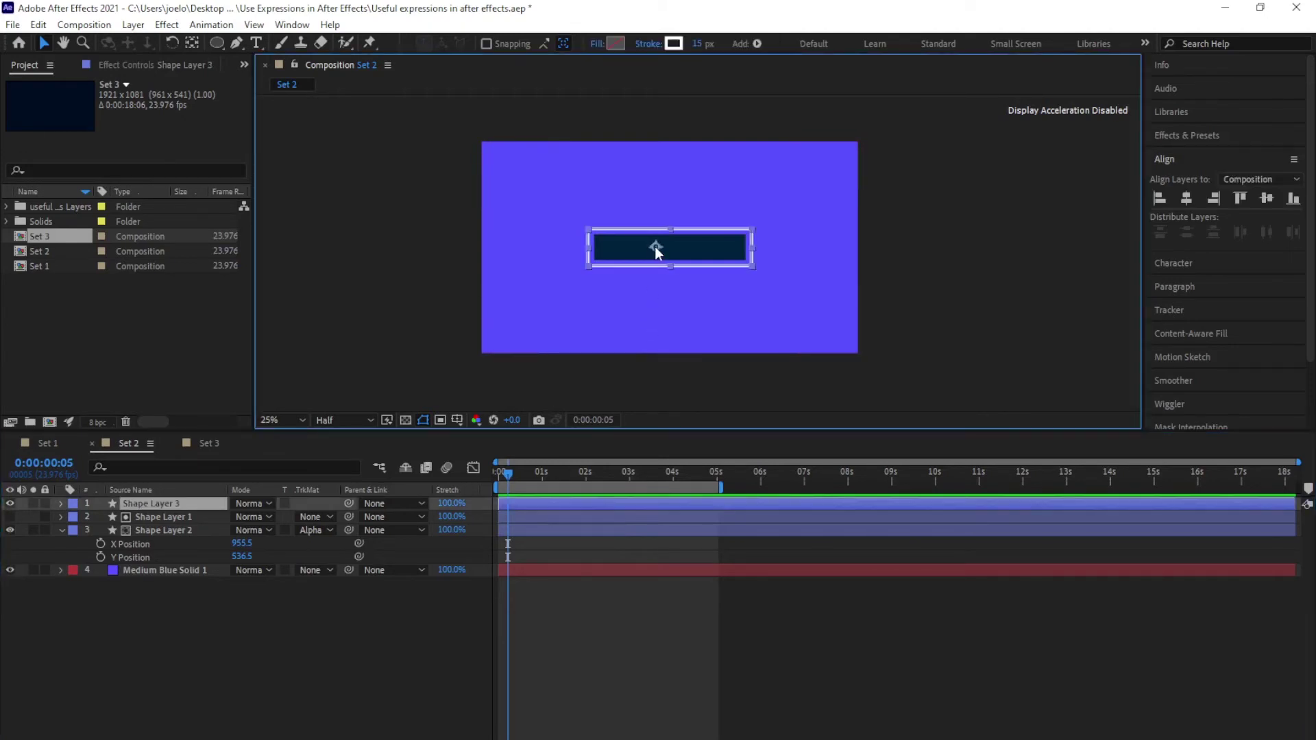
pyautogui.click(582, 529)
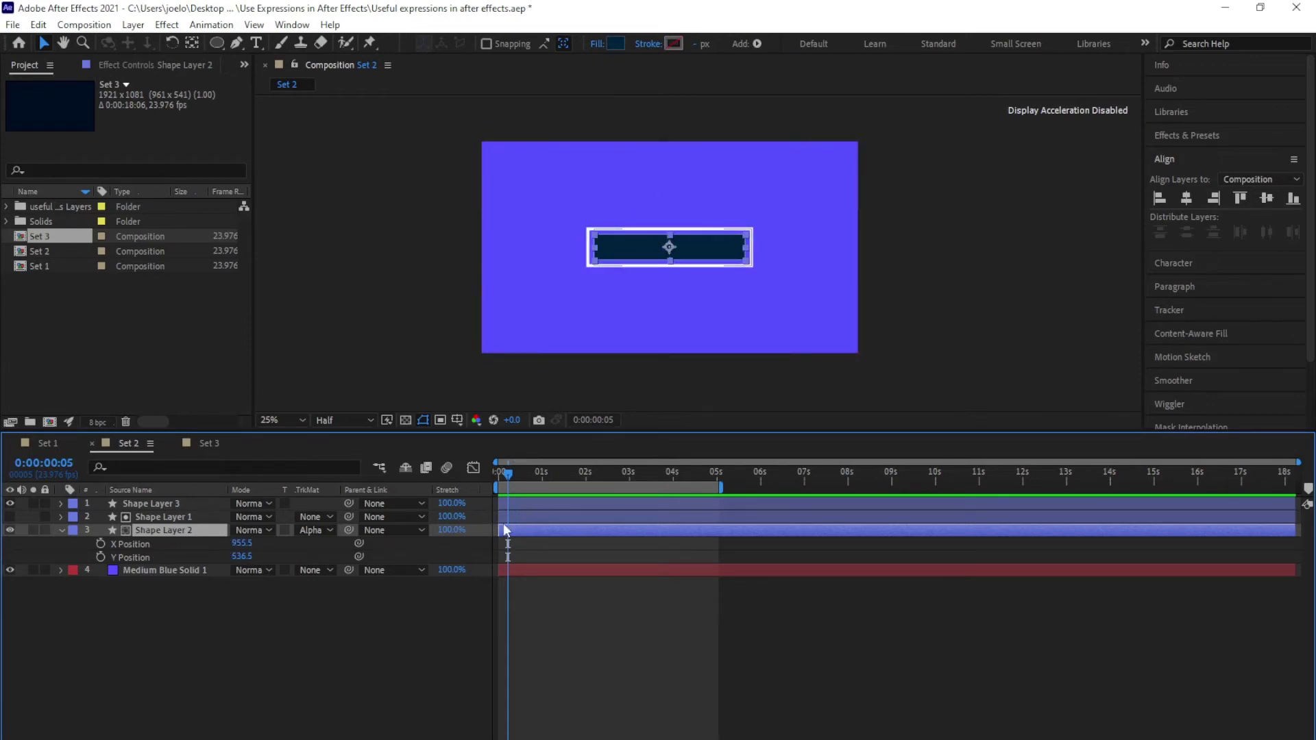
pyautogui.moveTo(729, 256); pyautogui.dragTo(568, 252)
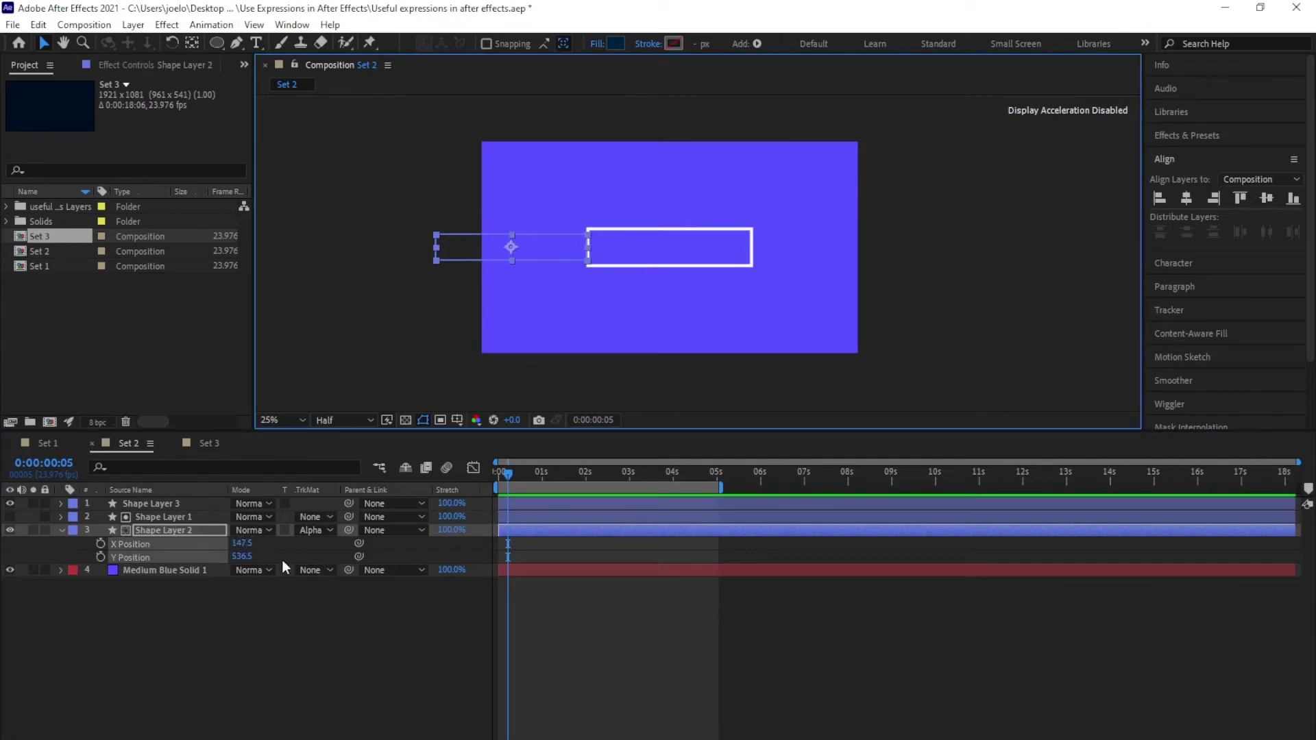
pyautogui.click(243, 543)
pyautogui.hotkey('ctrl', 'c')
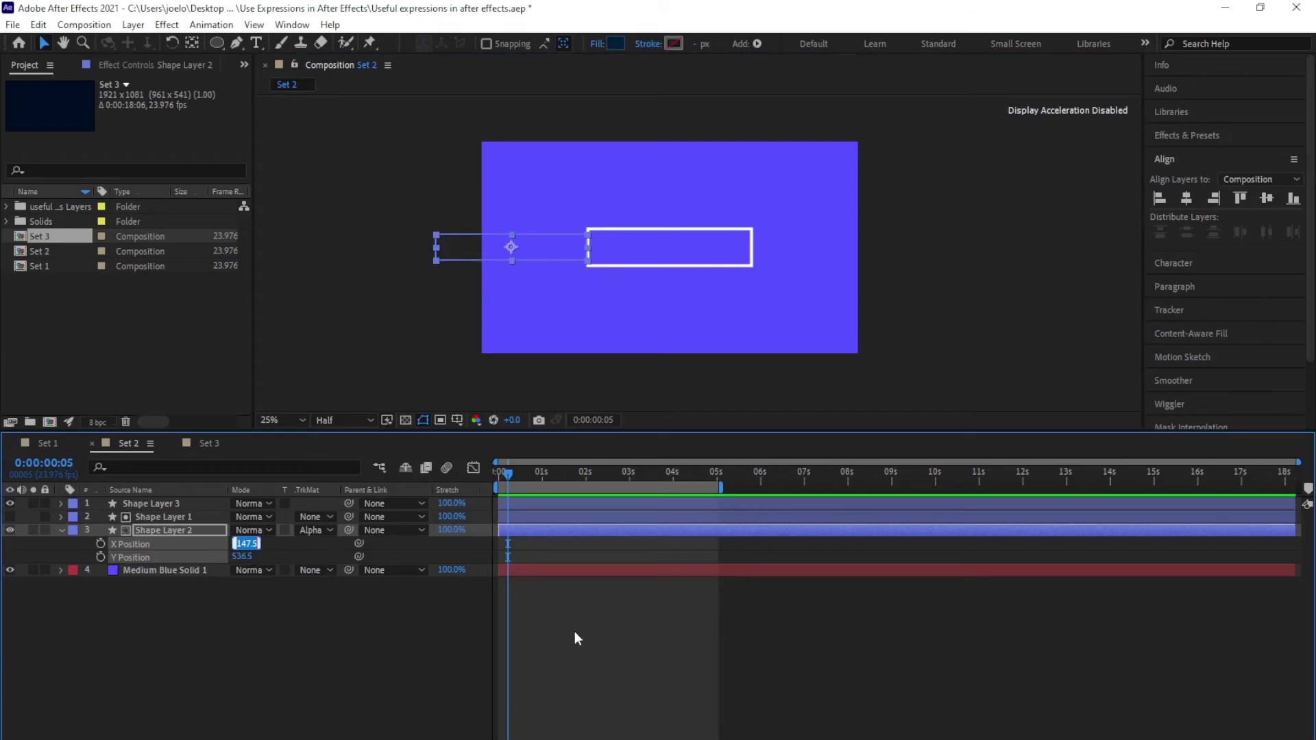
pyautogui.press('Return')
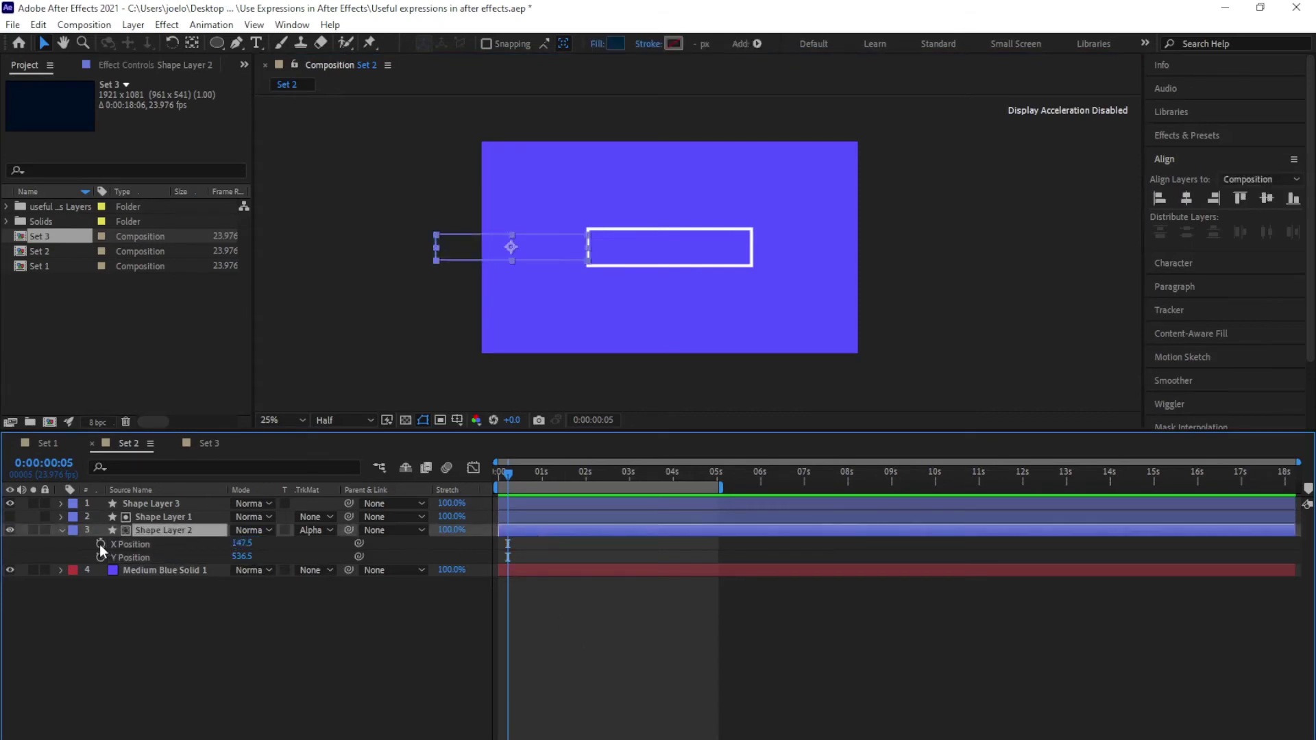
# Step: Add the expression linear(time, 0, 5, 147.5, 955.5); to Shape Layer 2's X Position and scrub back towards the start
pyautogui.keyDown('alt'); pyautogui.click(100, 544); pyautogui.keyUp('alt')
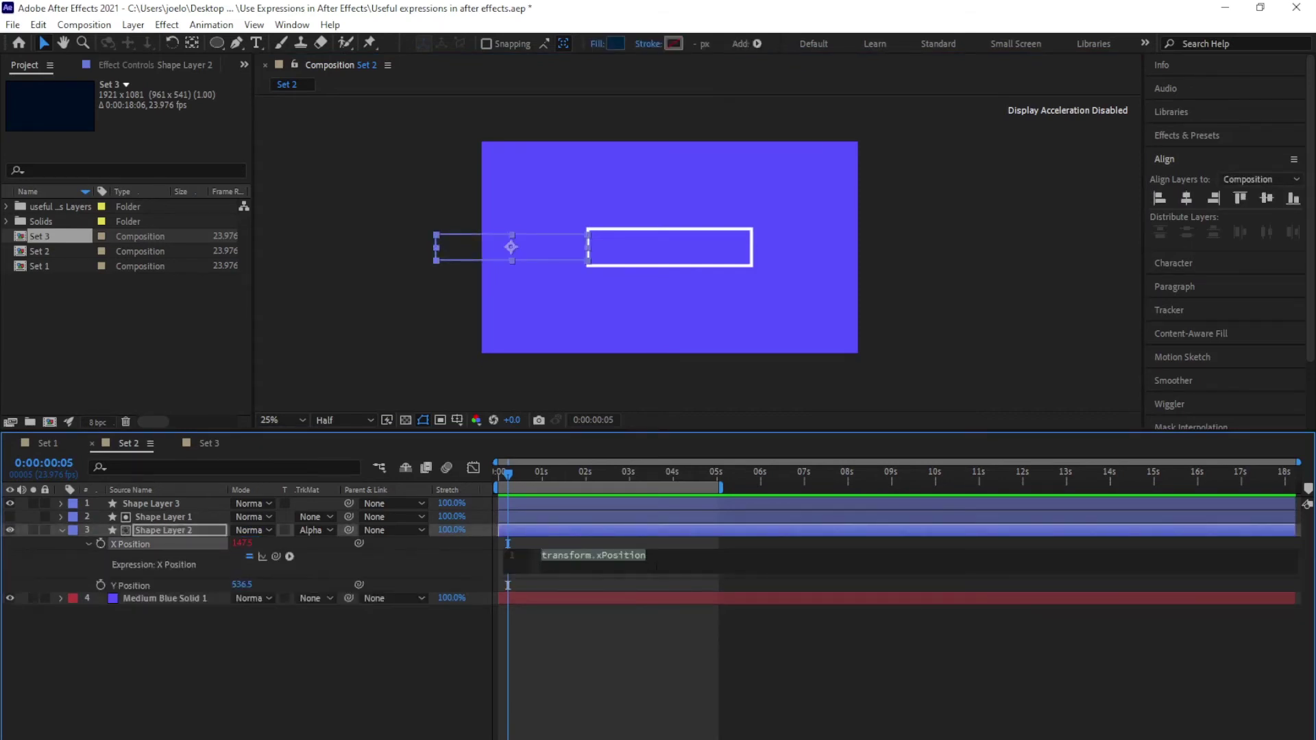
pyautogui.write('linear(')
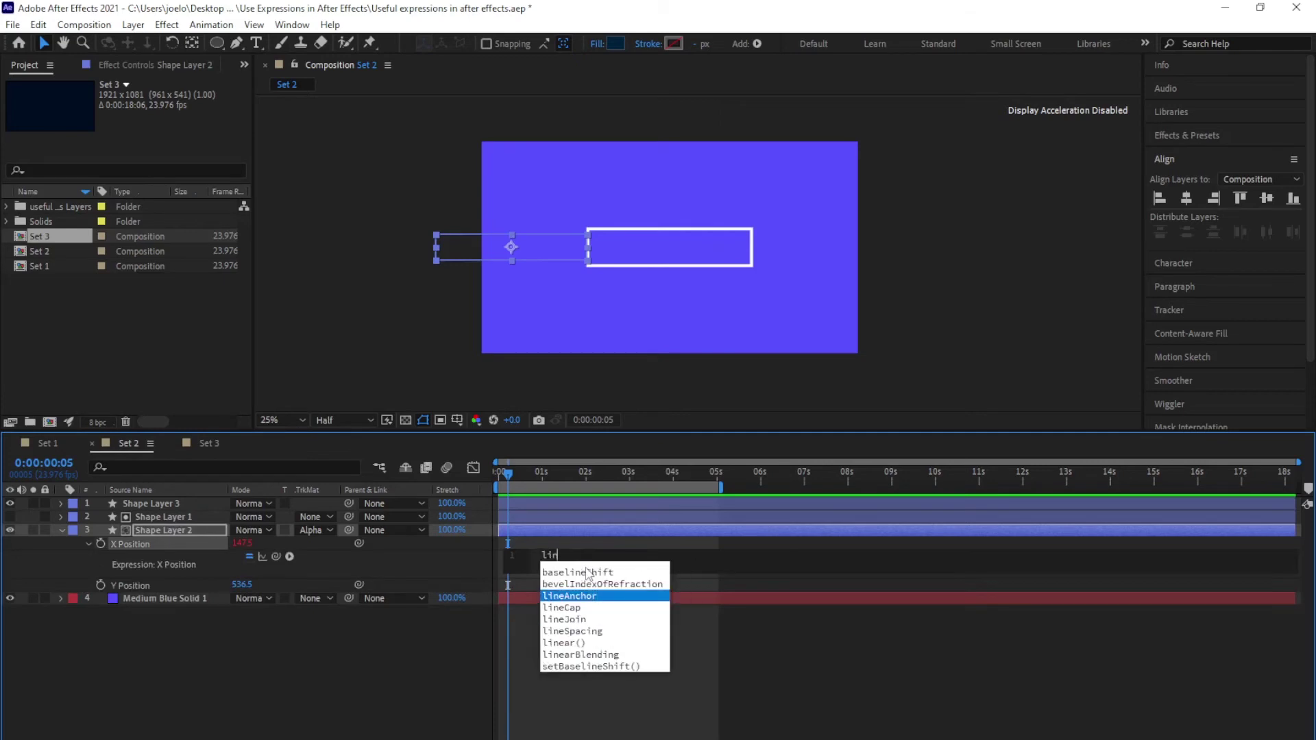
pyautogui.write('ime, ')
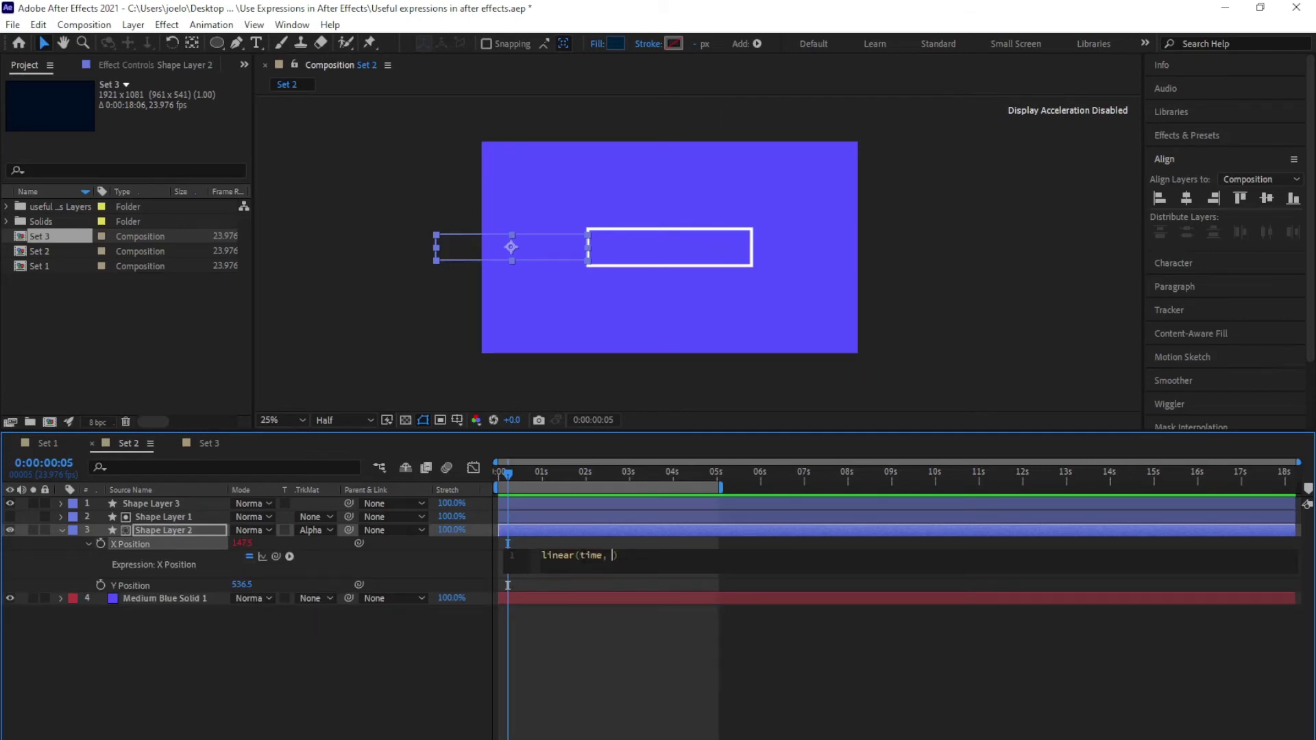
pyautogui.write('0, 5,')
pyautogui.hotkey('ctrl', 'v')
pyautogui.write(', 955.5);')
pyautogui.click(786, 680)
pyautogui.moveTo(508, 473); pyautogui.dragTo(504, 477)
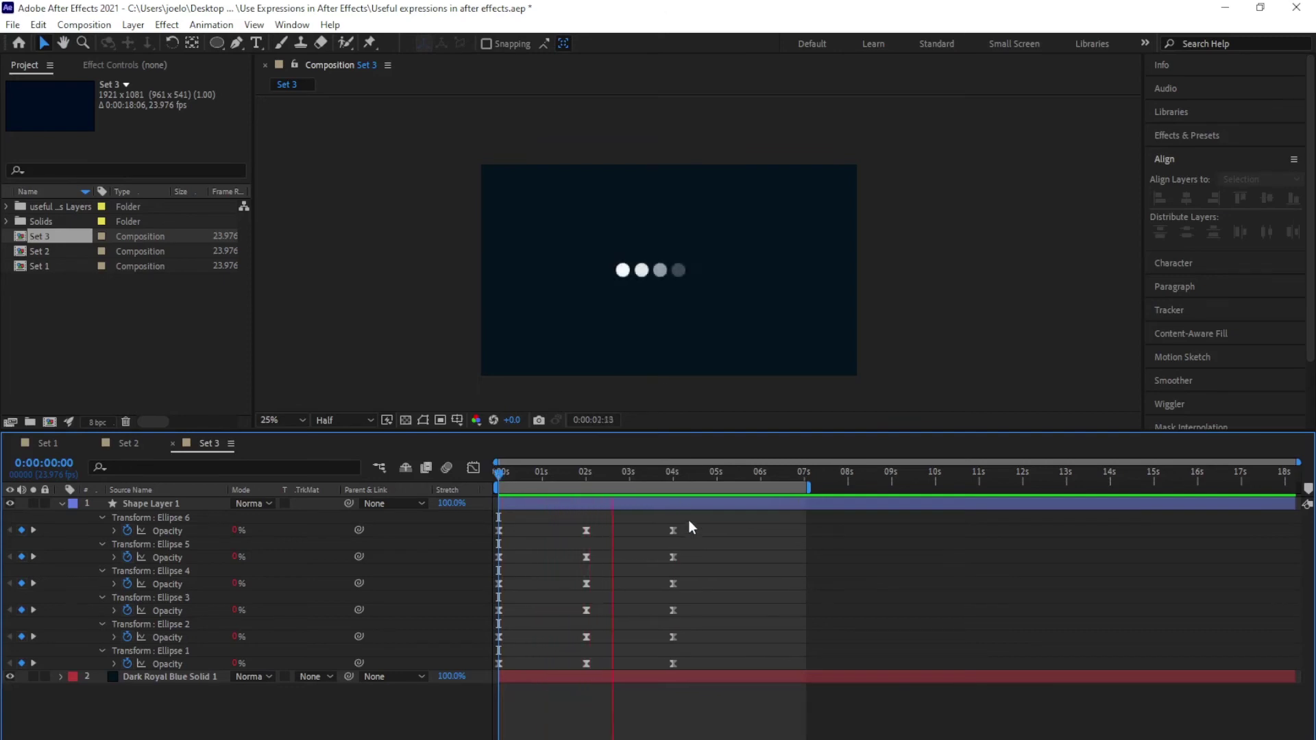
# Step: Select opacity keyframes of the ellipses in Set 3's Shape Layer 1 to examine their timing, undoing any accidental change
pyautogui.moveTo(689, 520); pyautogui.dragTo(503, 532)
pyautogui.click(500, 473)
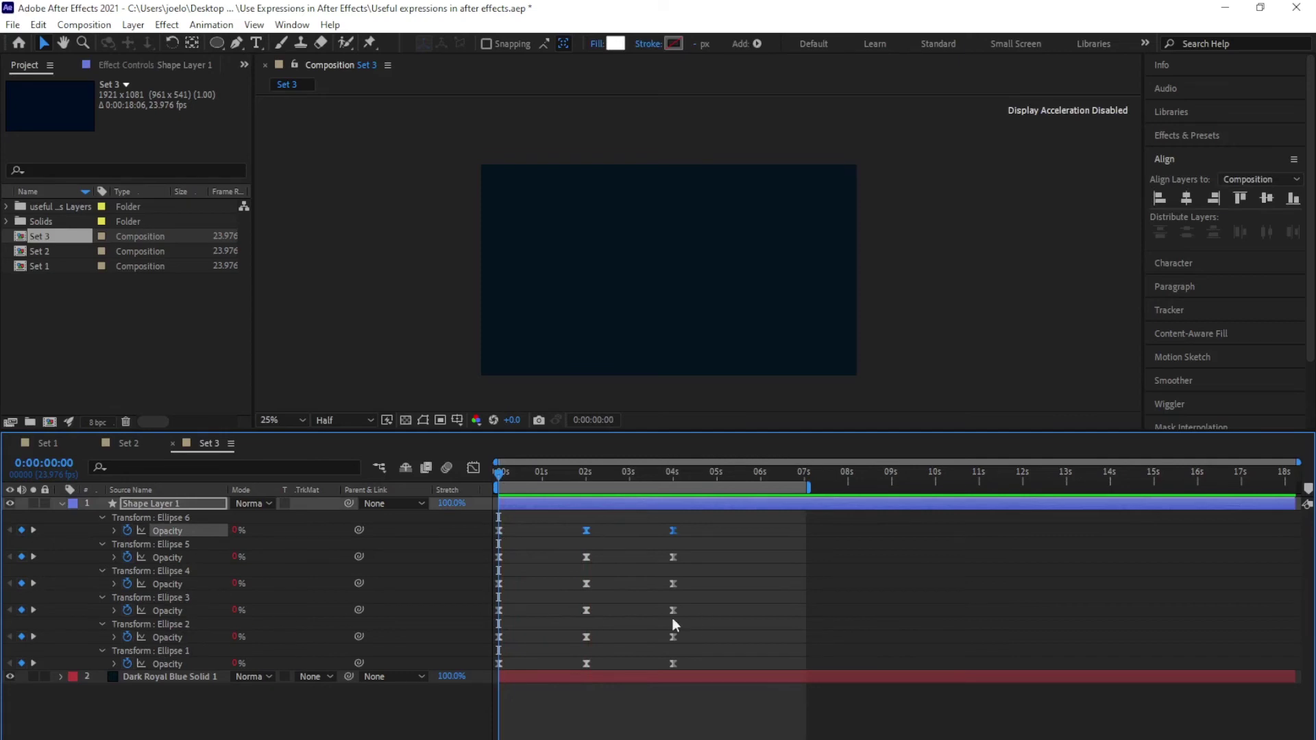
pyautogui.moveTo(709, 664); pyautogui.dragTo(564, 661)
pyautogui.moveTo(779, 606); pyautogui.dragTo(499, 634)
pyautogui.hotkey('ctrl', 'z')
pyautogui.hotkey('ctrl', 'z')
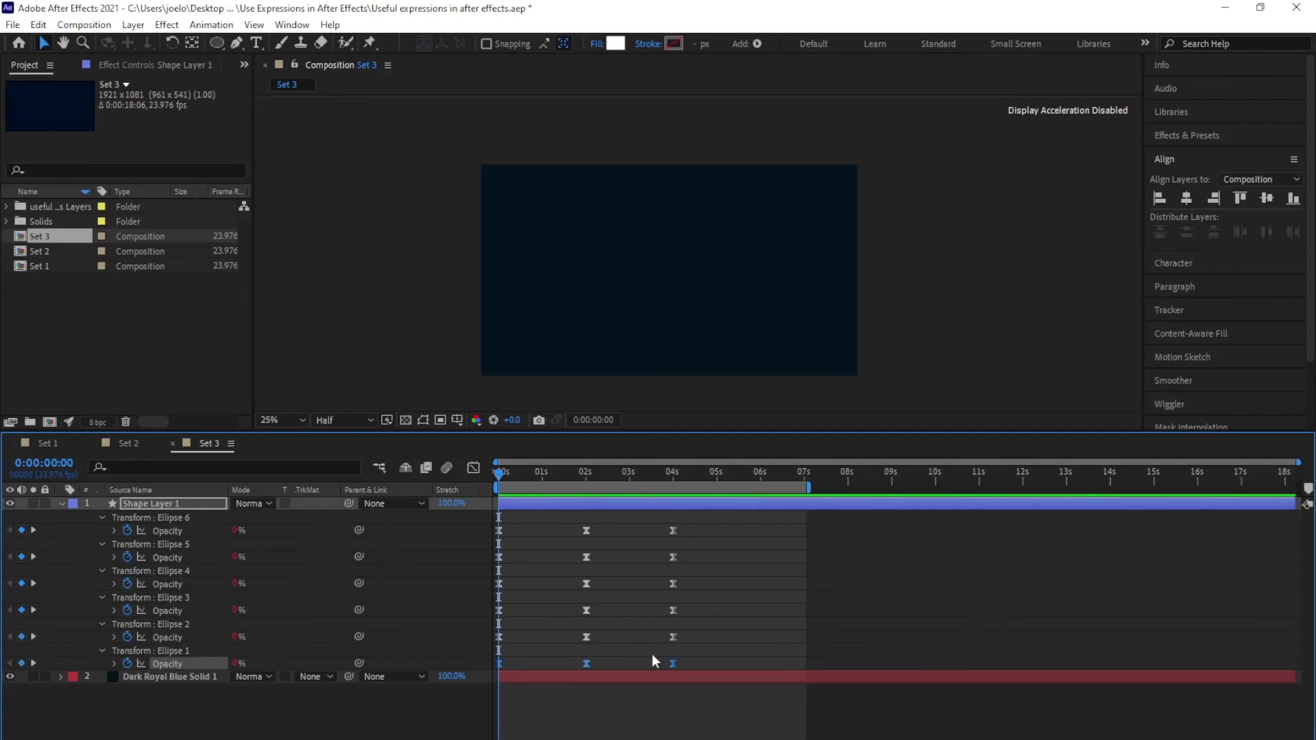
# Step: Try staggering the opacity keyframes by delaying Ellipse 1's by about 0.8 s and Ellipse 2's by 2 s, and undo both moves
pyautogui.moveTo(671, 660); pyautogui.dragTo(499, 641)
pyautogui.moveTo(586, 636); pyautogui.dragTo(673, 636)
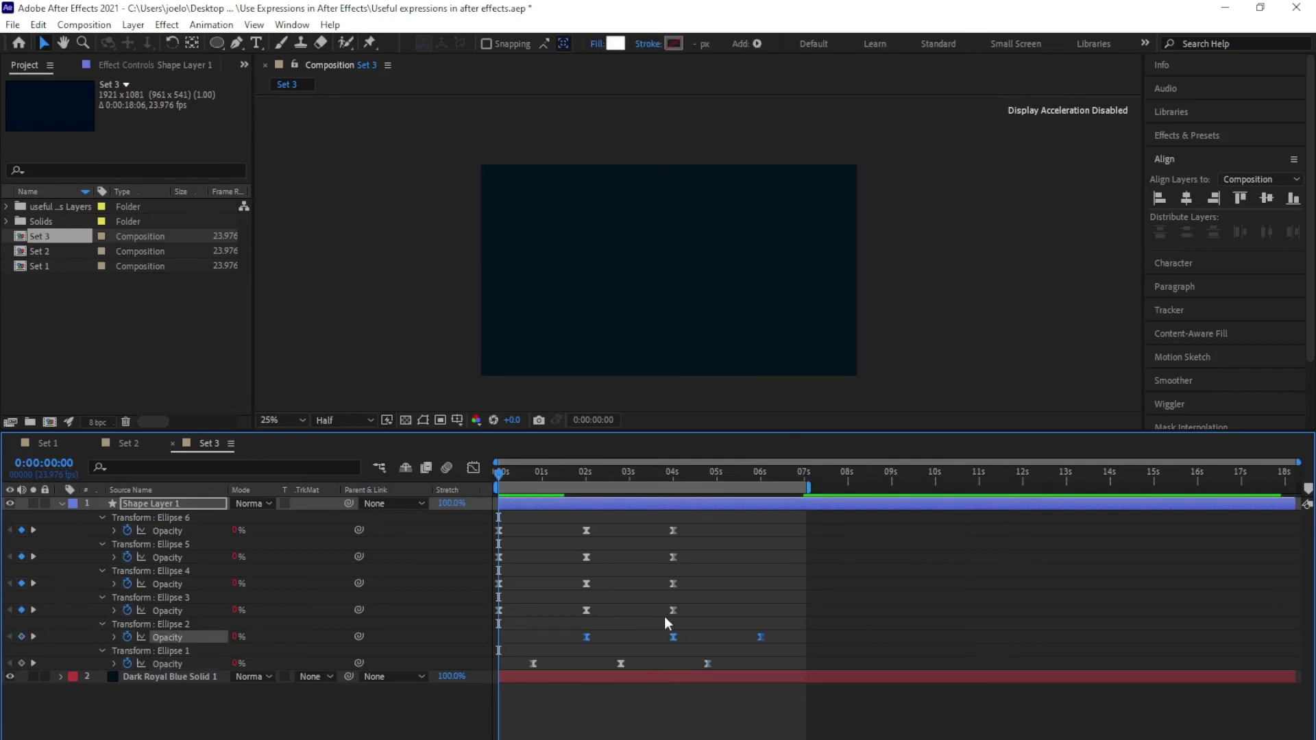
pyautogui.moveTo(664, 616); pyautogui.dragTo(776, 661)
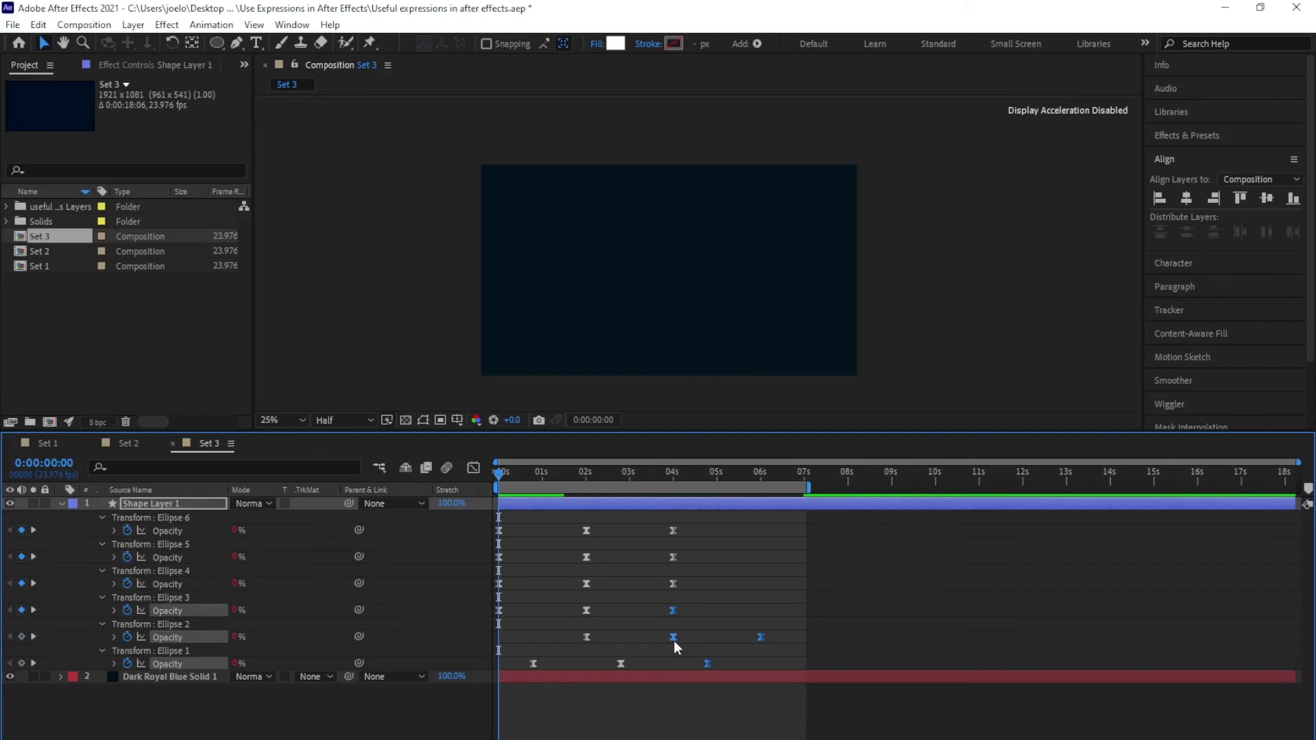
pyautogui.hotkey('ctrl', 'z')
pyautogui.hotkey('ctrl', 'z')
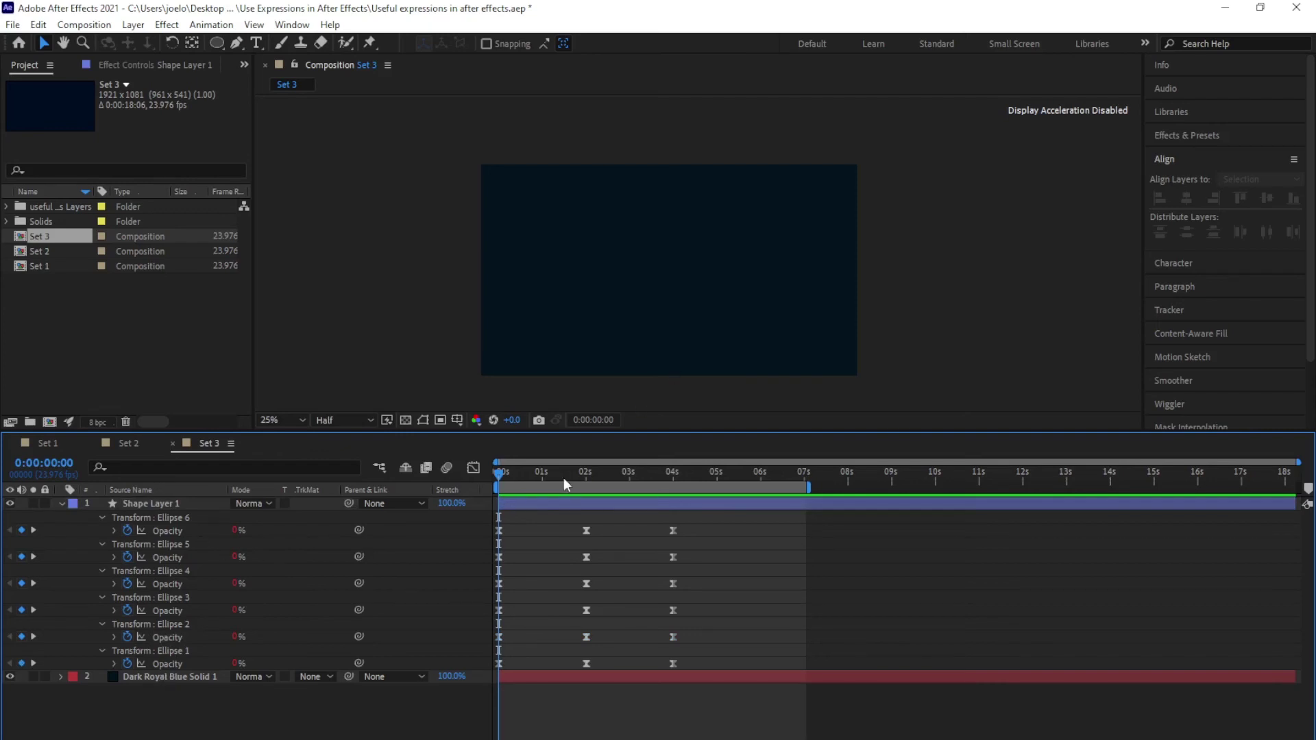
# Step: Preview the fading dots animation in Set 3 from about 2 seconds and return to the first frame
pyautogui.click(587, 481)
pyautogui.press('space')
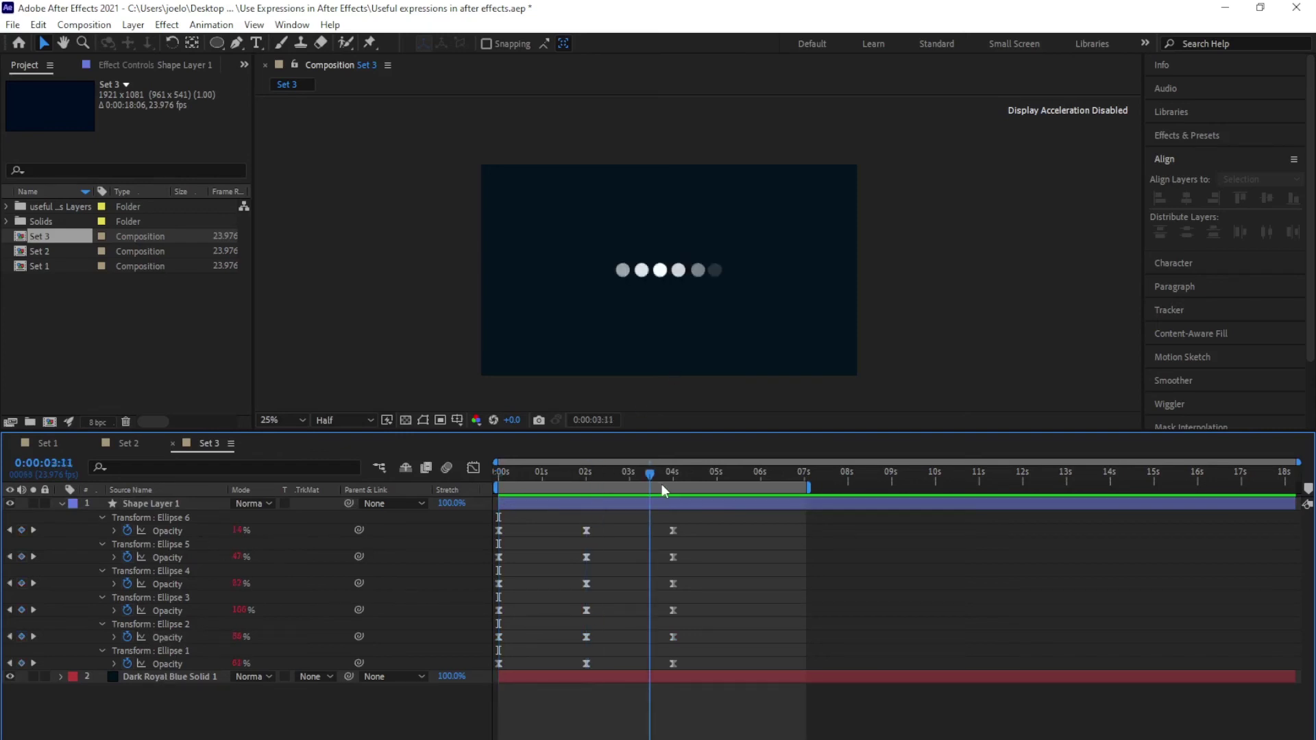
pyautogui.press('Home')
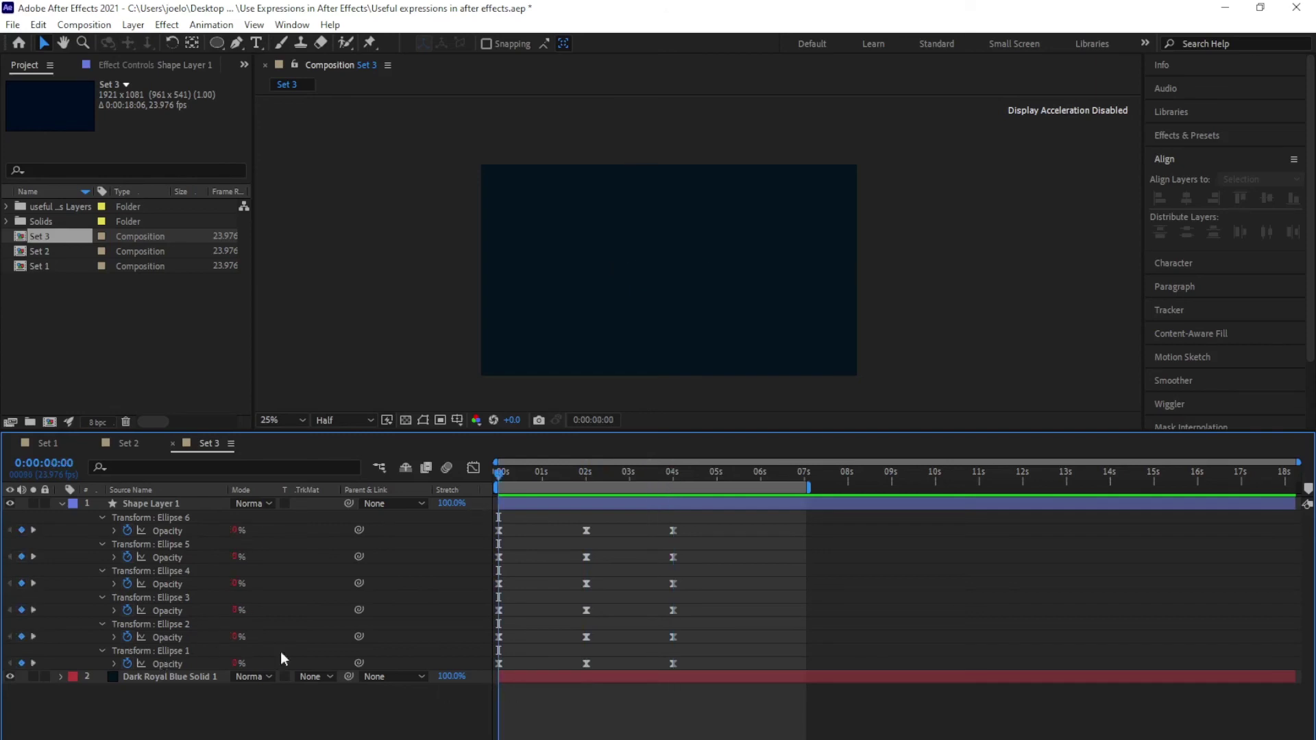
# Step: Reveal Ellipse 1's opacity expression and examine the time offset in its valueAtTime function
pyautogui.click(166, 648)
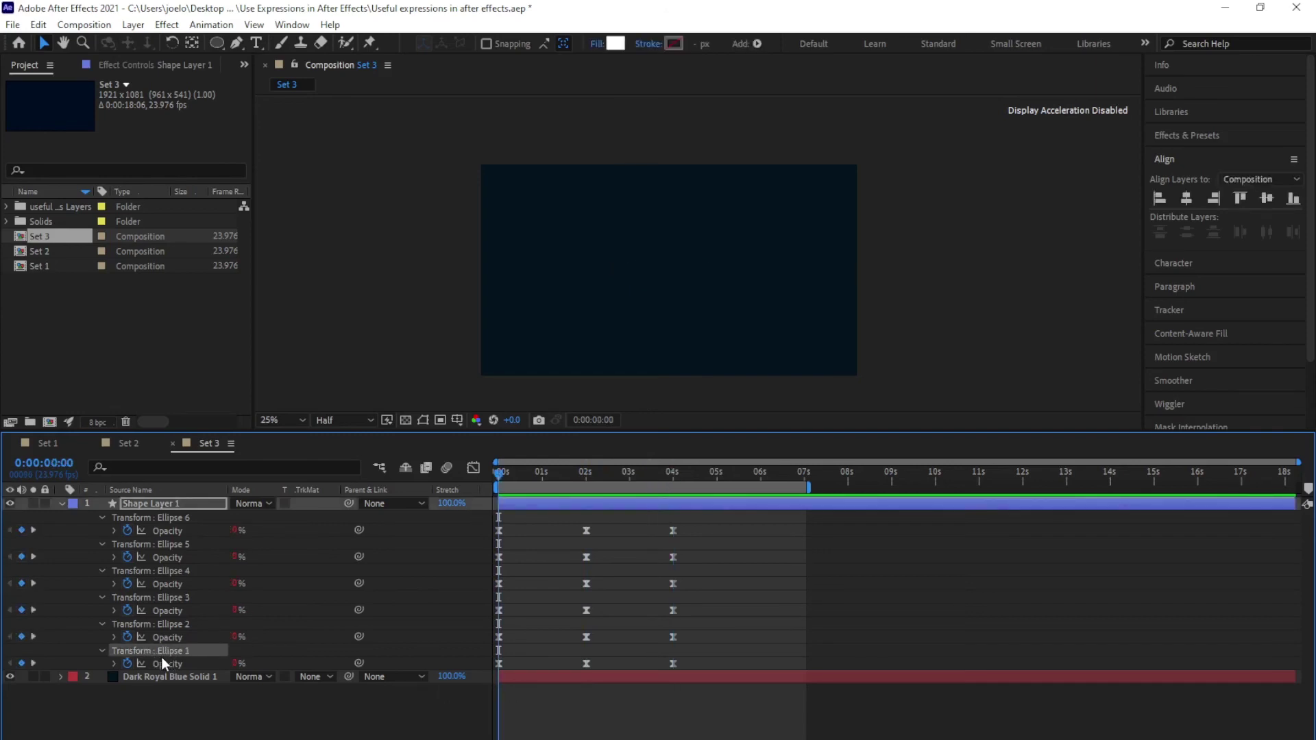
pyautogui.write('valueAtTime(time-0.5);')
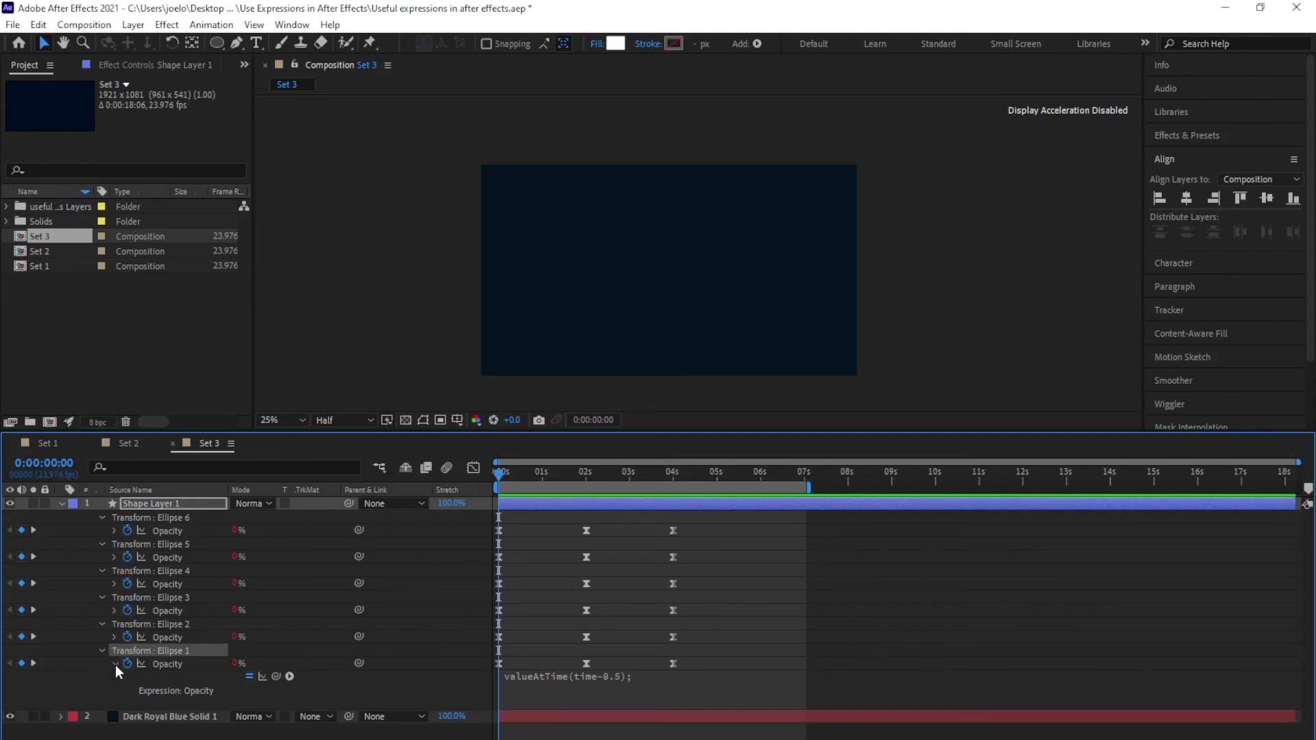
pyautogui.click(603, 686)
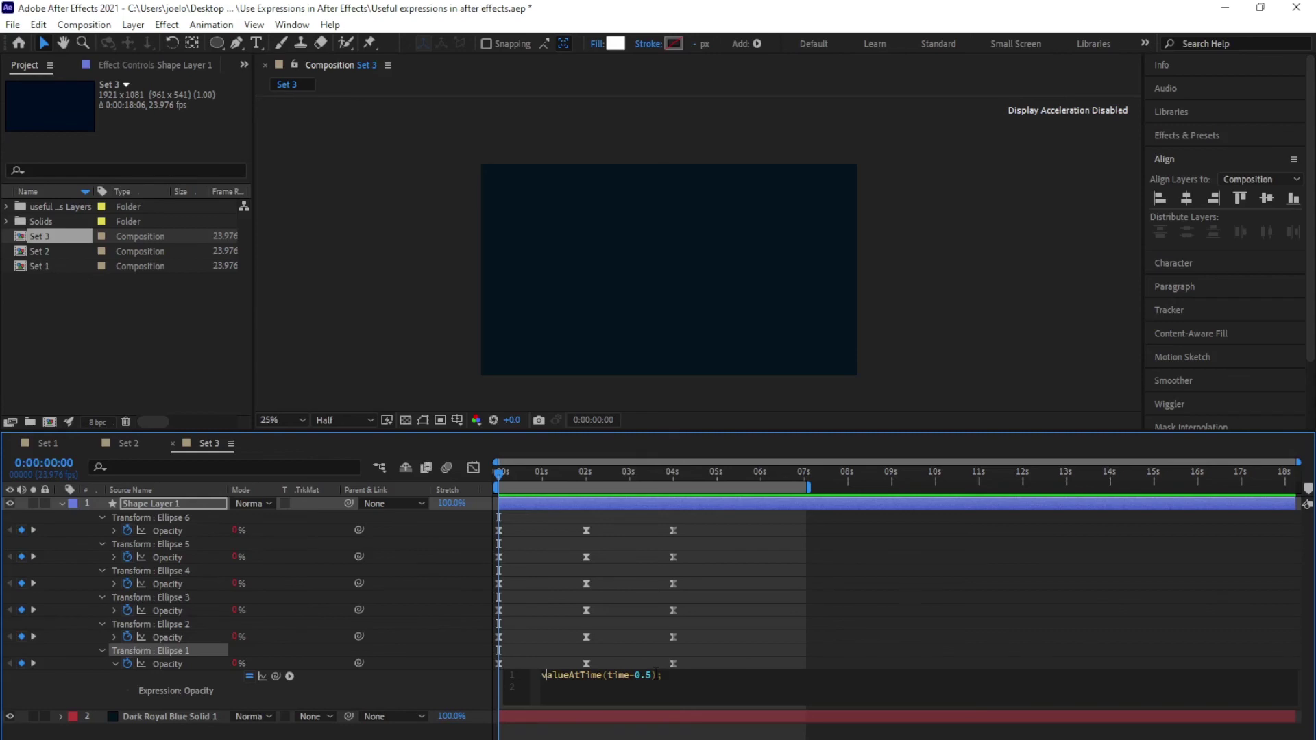
pyautogui.moveTo(652, 675); pyautogui.dragTo(634, 675)
# Step: Reveal Ellipse 2's opacity expression and compare its time offset with Ellipse 1's and with the first opacity keyframe
pyautogui.click(114, 637)
pyautogui.click(114, 638)
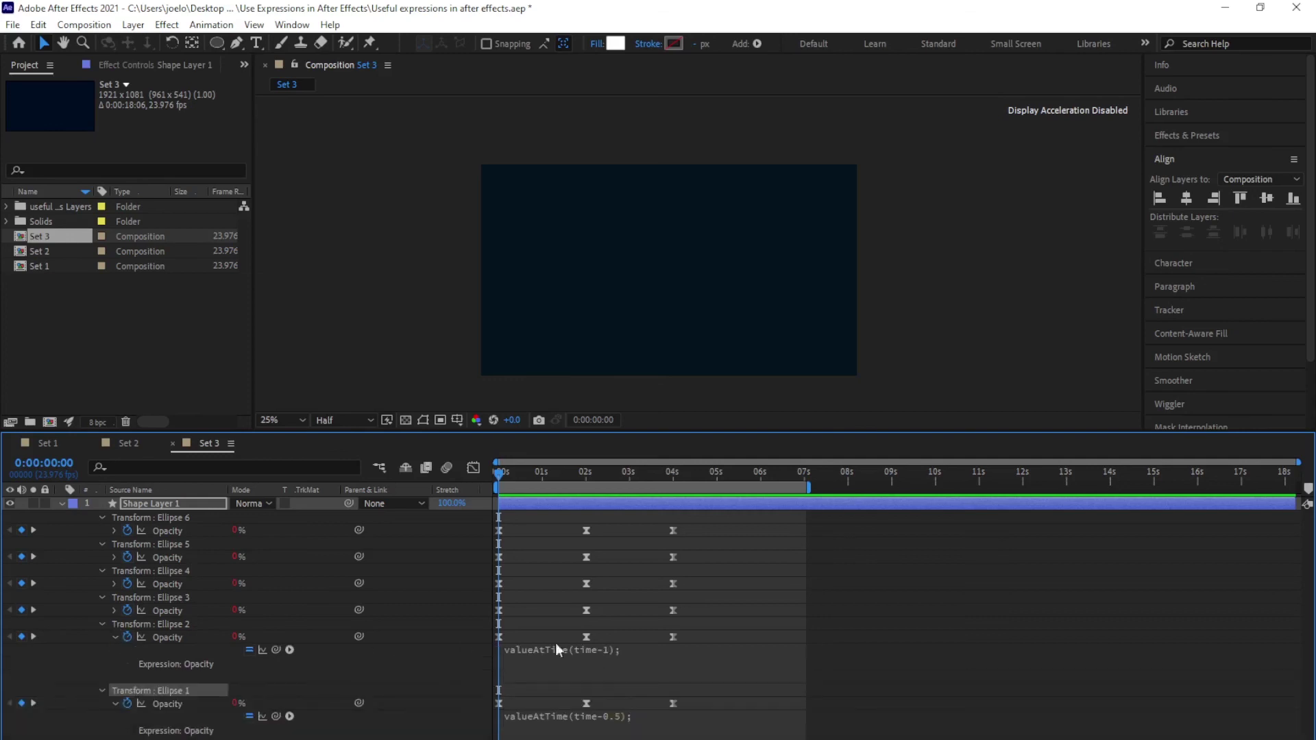
pyautogui.click(606, 652)
pyautogui.click(635, 649)
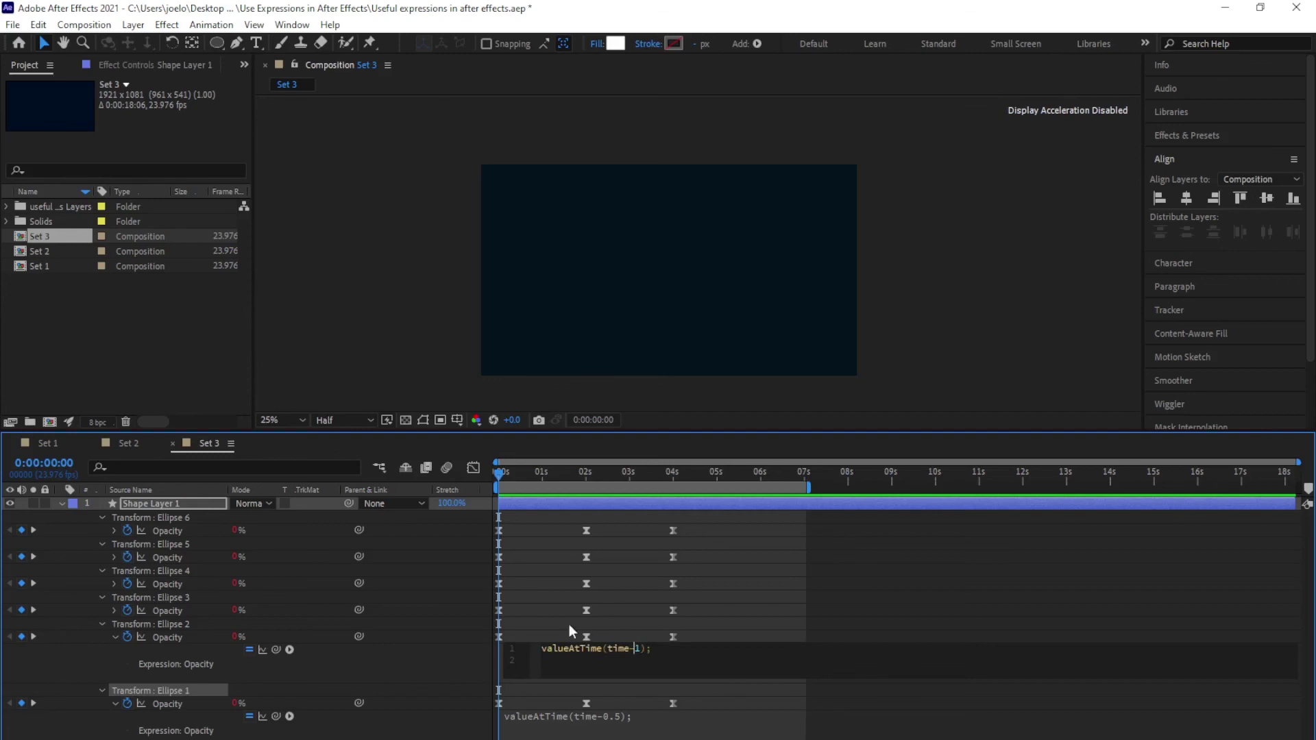
pyautogui.click(539, 705)
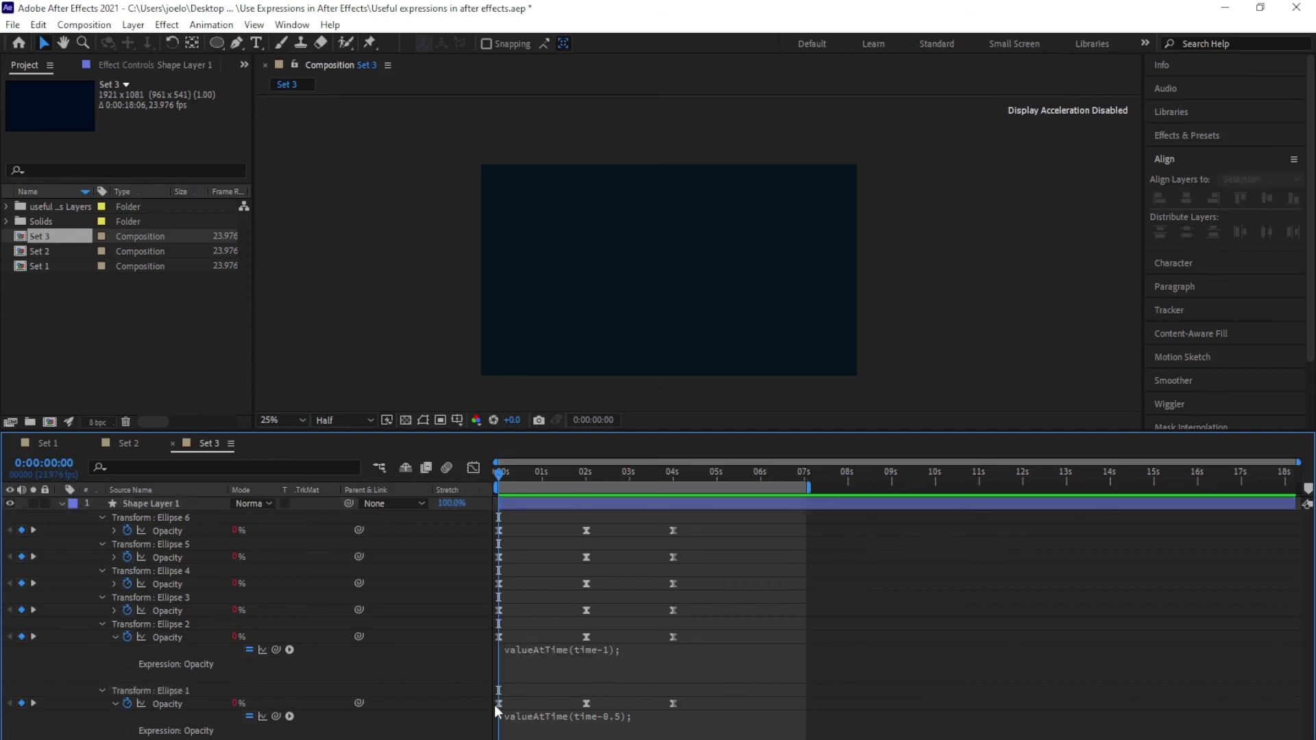
pyautogui.click(497, 704)
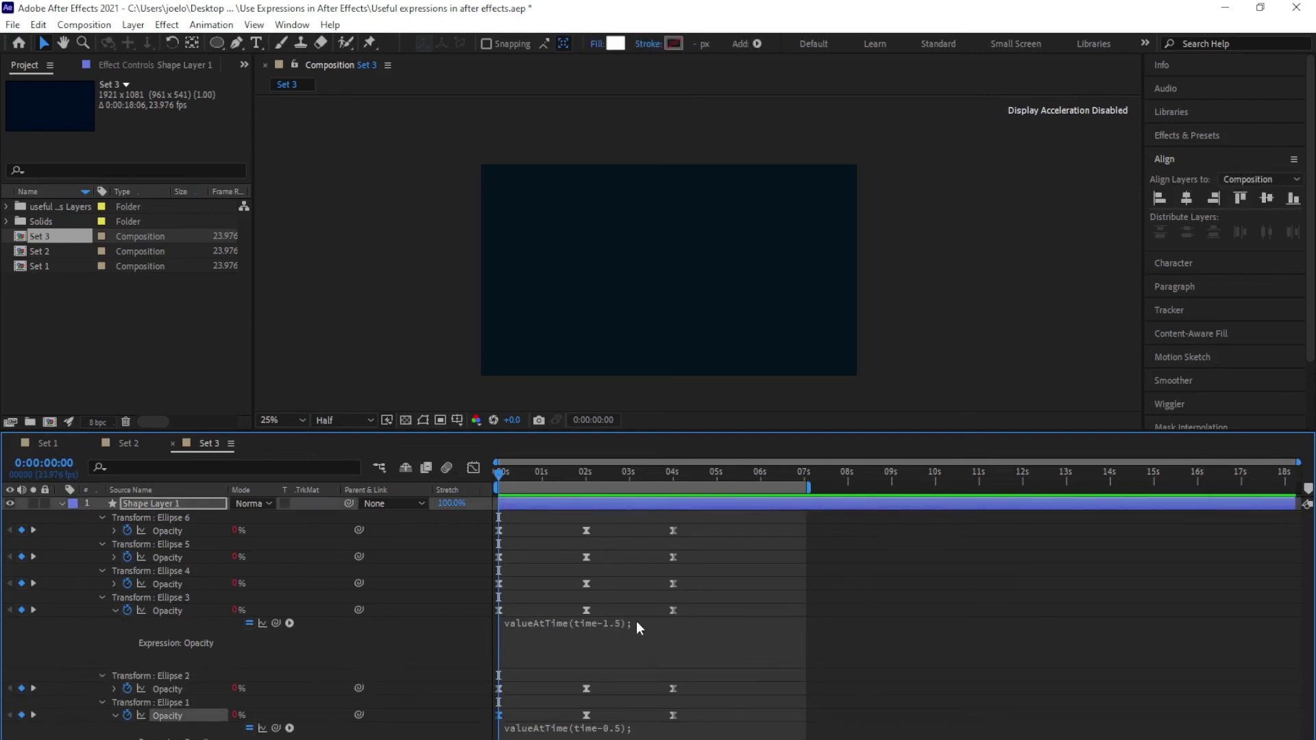
# Step: Examine the valueAtTime opacity expressions of Ellipses 3, 4, 5 and 6 one after another
pyautogui.click(116, 610)
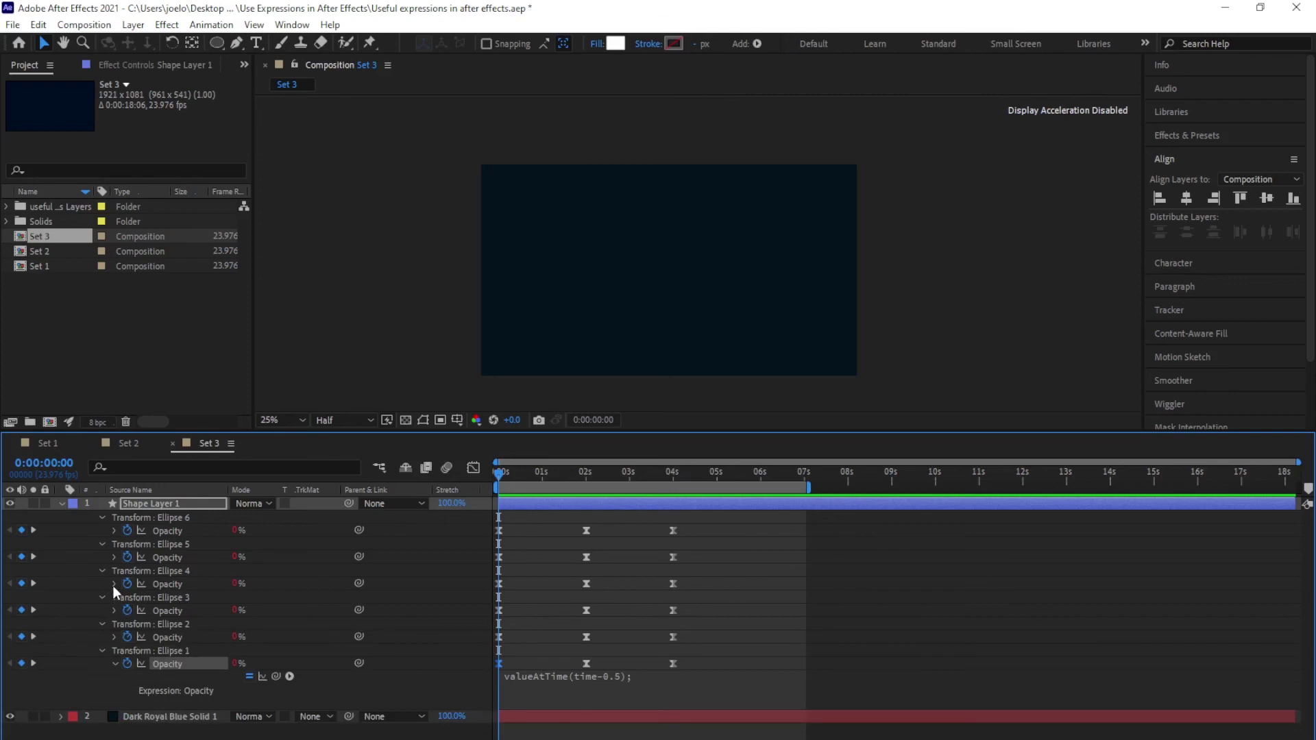
pyautogui.click(114, 583)
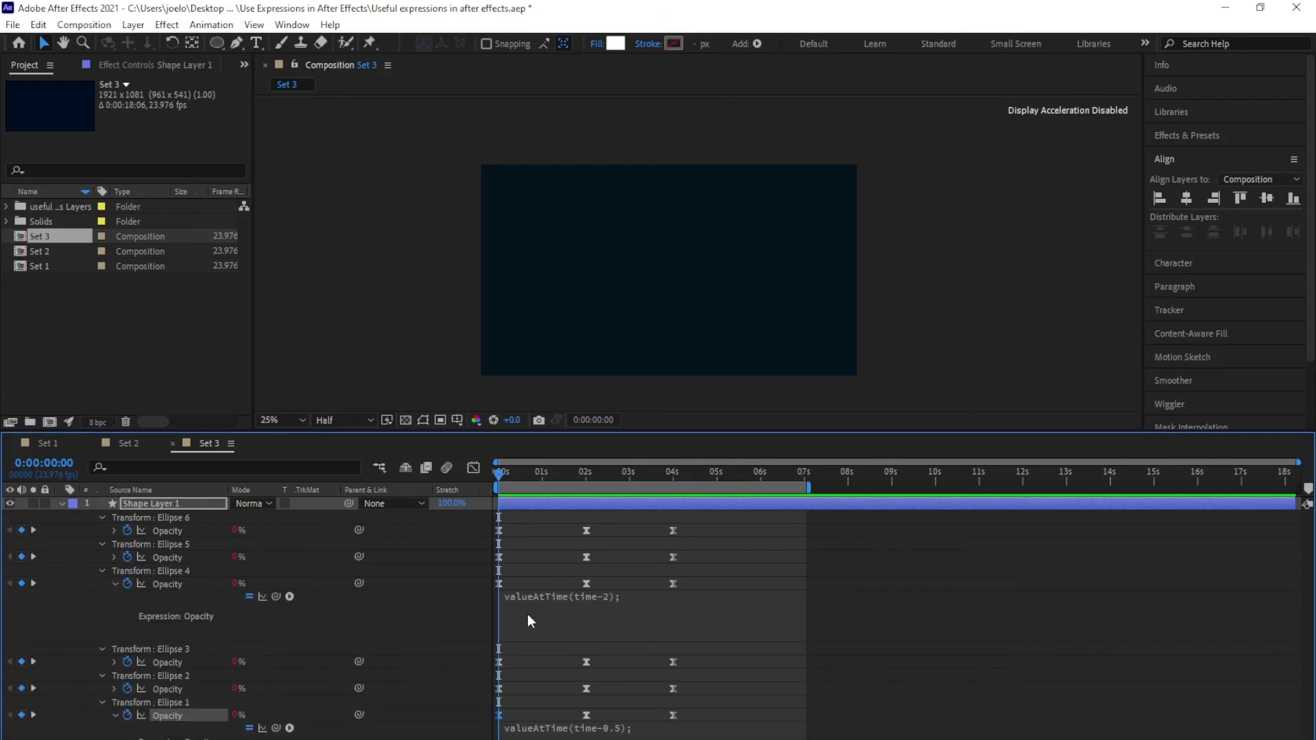
pyautogui.click(115, 584)
pyautogui.click(114, 556)
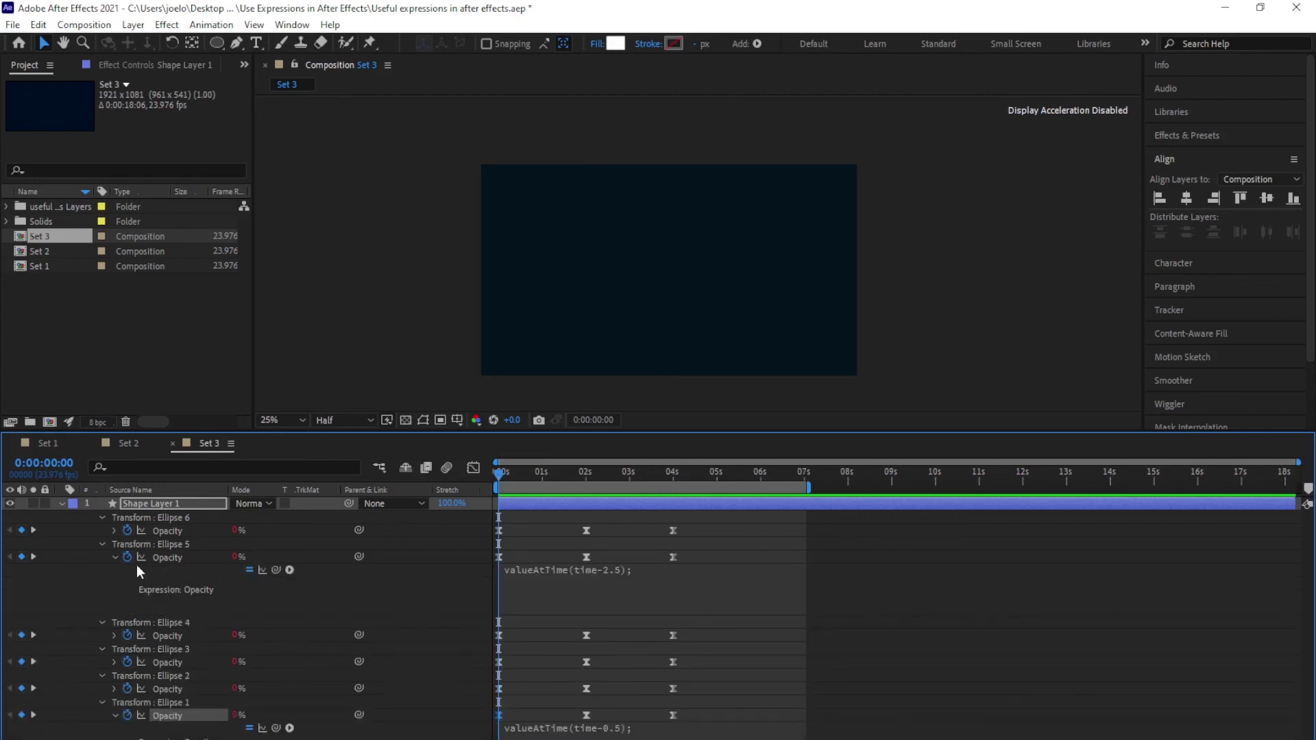
pyautogui.click(115, 556)
pyautogui.click(115, 530)
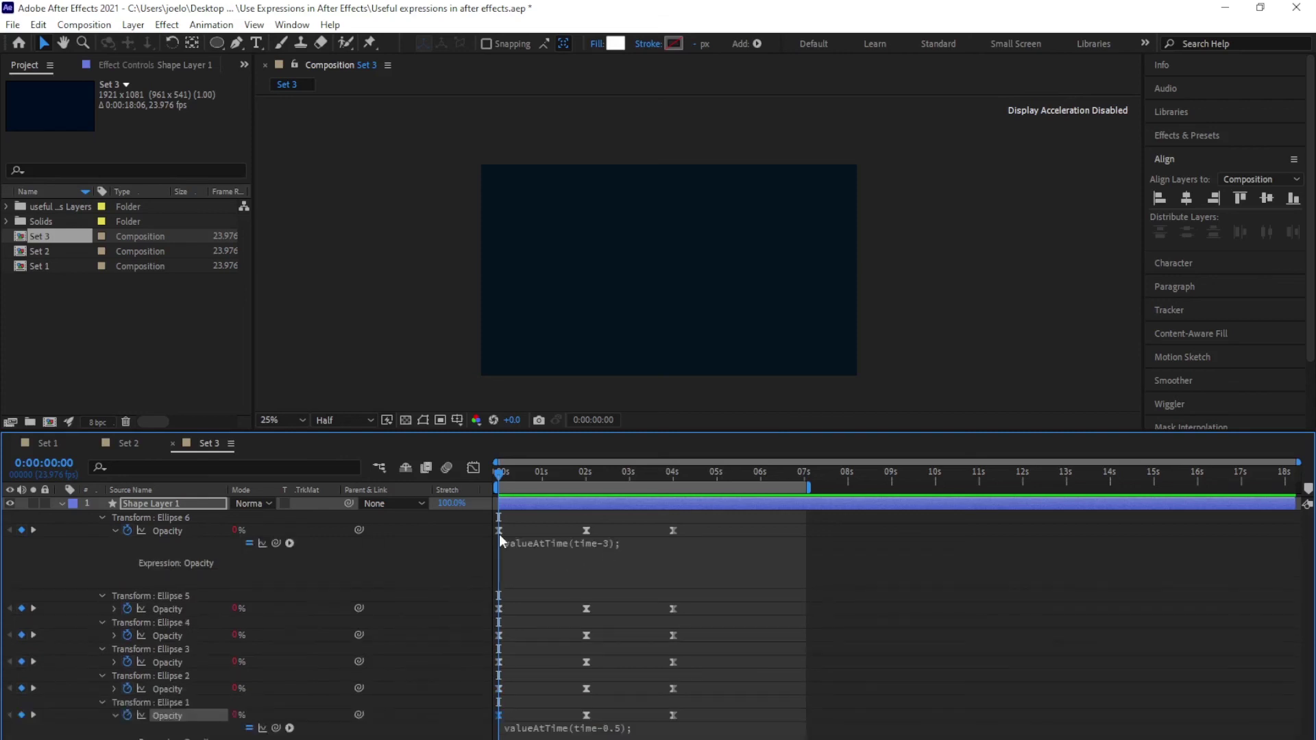